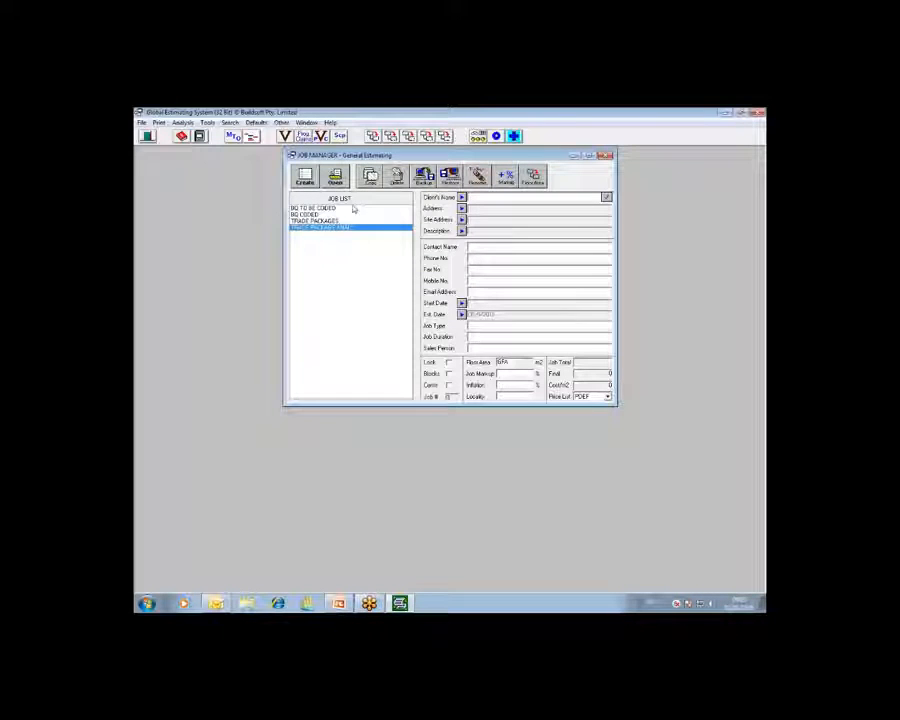
- Open the TRADE PACKAGE ANALY job summary and return to the job list
{"action": "left_click", "coordinate": [336, 178]}
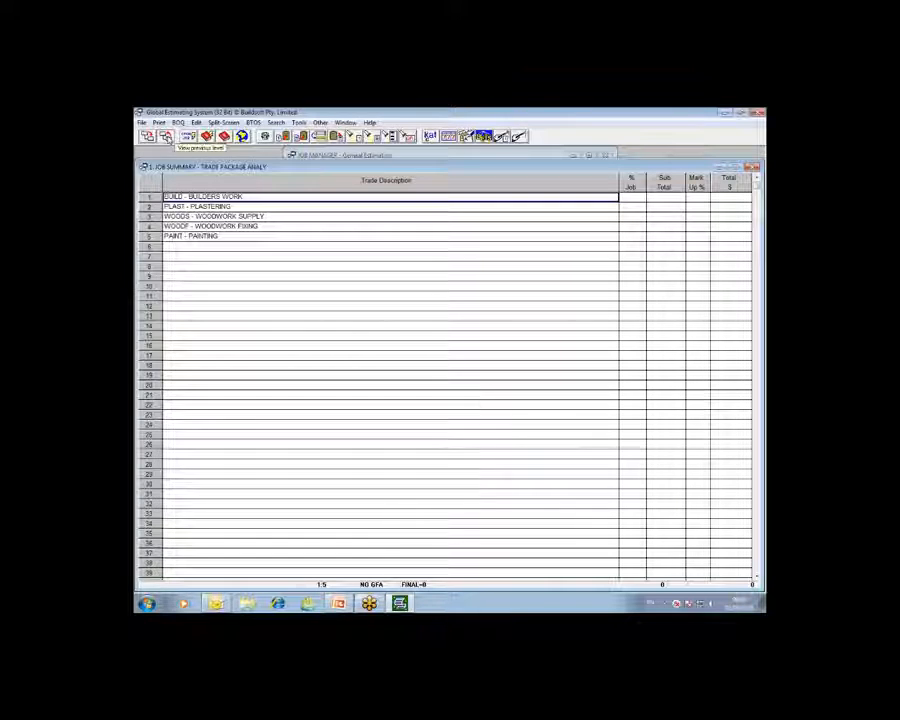
{"action": "left_click", "coordinate": [167, 137]}
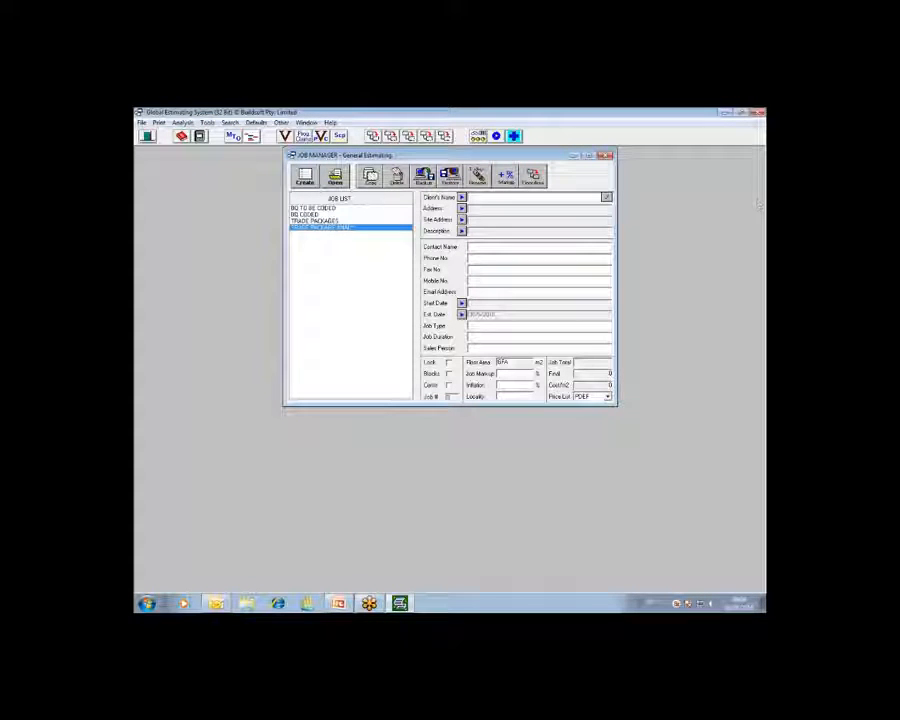
- Open the BQ TO BE CODED job, review its demolition, partition and completion trade headings, and return to the job list
{"action": "left_click", "coordinate": [338, 208]}
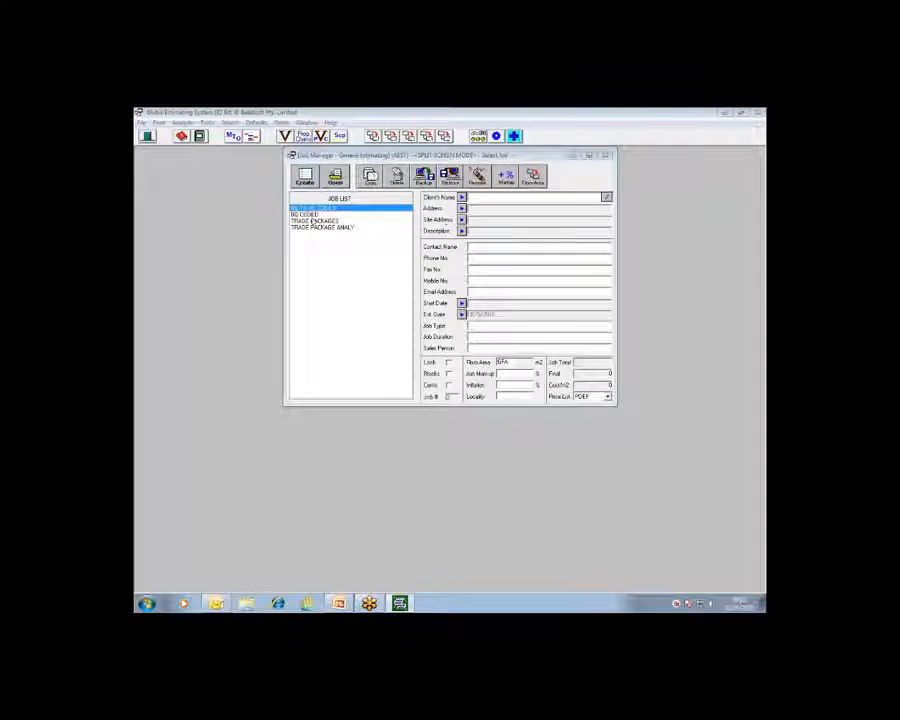
{"action": "left_click", "coordinate": [336, 186]}
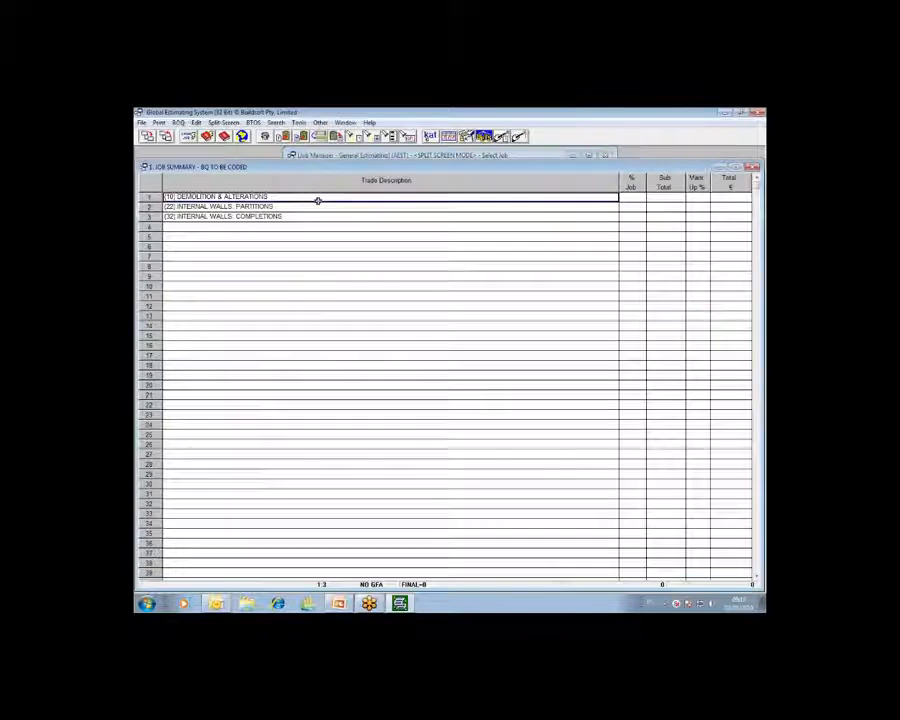
{"action": "left_click", "coordinate": [250, 205]}
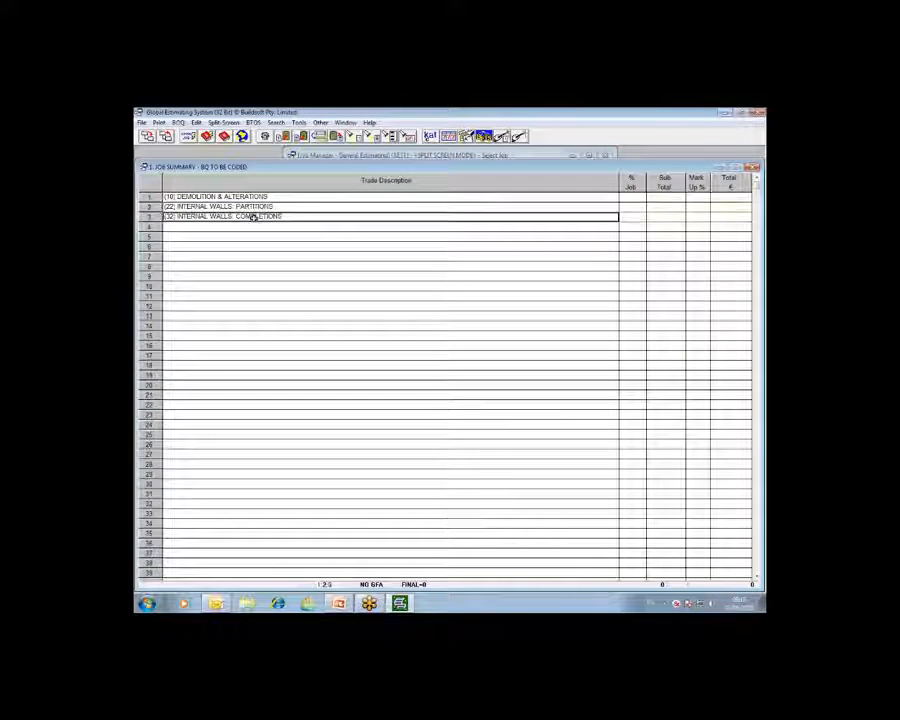
{"action": "left_click", "coordinate": [255, 216]}
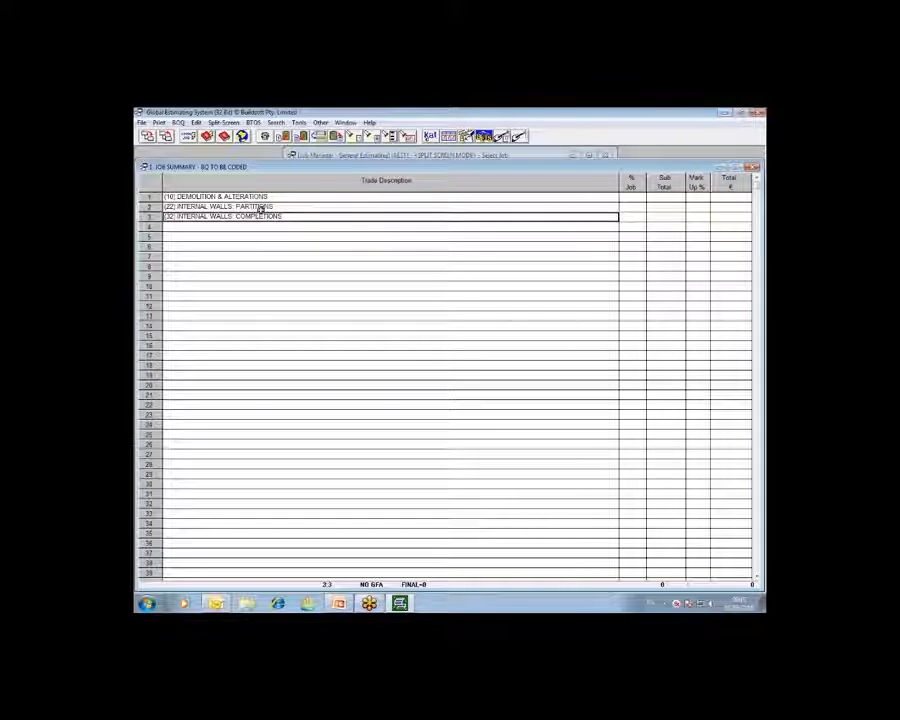
{"action": "left_click", "coordinate": [260, 206]}
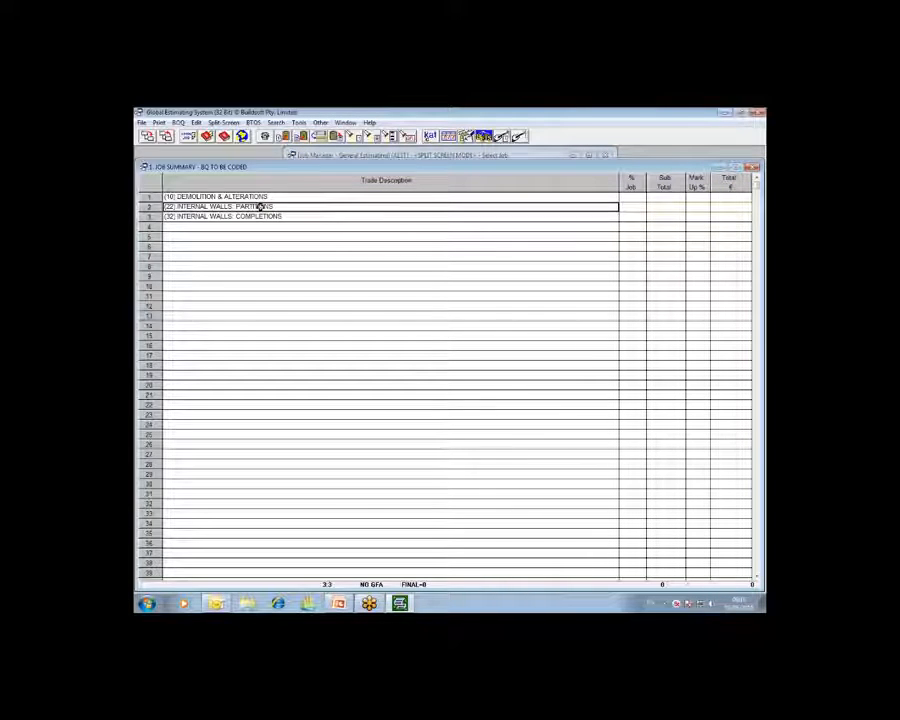
{"action": "left_click", "coordinate": [260, 216]}
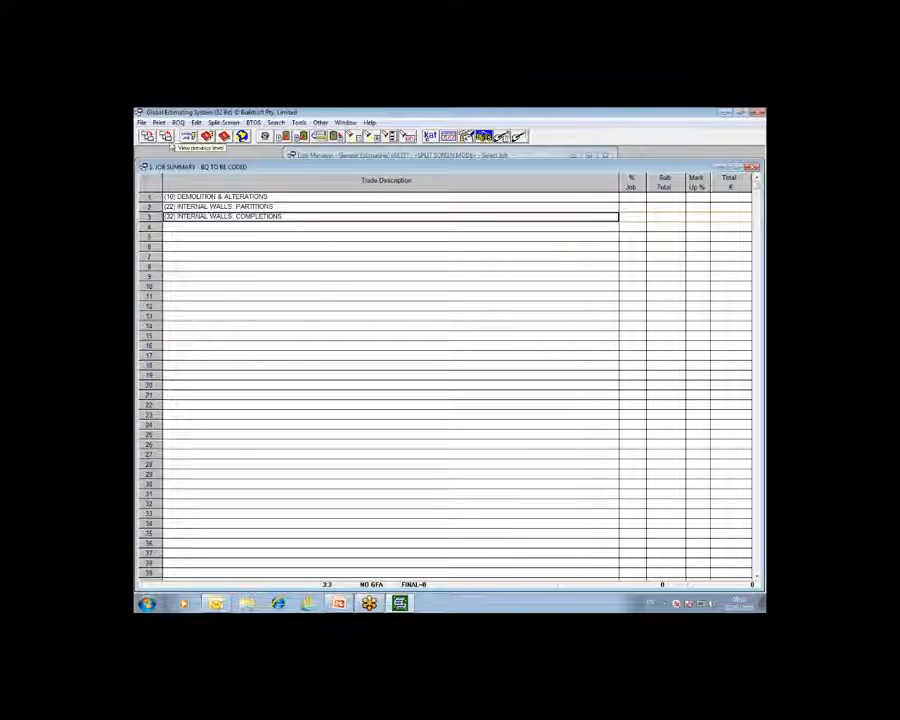
{"action": "left_click", "coordinate": [168, 139]}
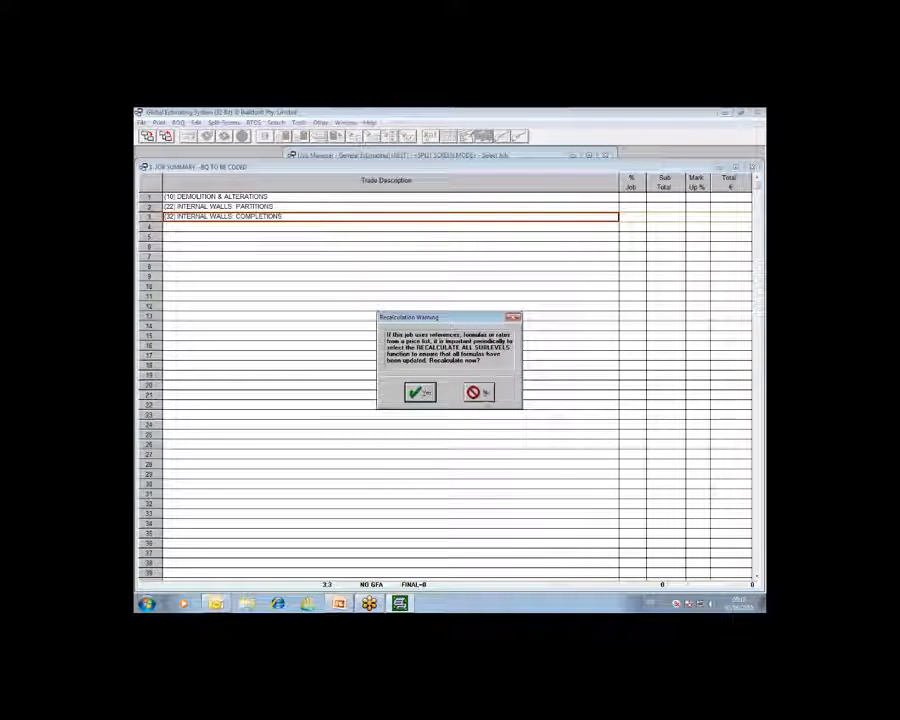
{"action": "left_click", "coordinate": [420, 391]}
- Open the TRADE PACKAGE ANALY job and go through its trade headings from builders work to painting
{"action": "left_click", "coordinate": [342, 229]}
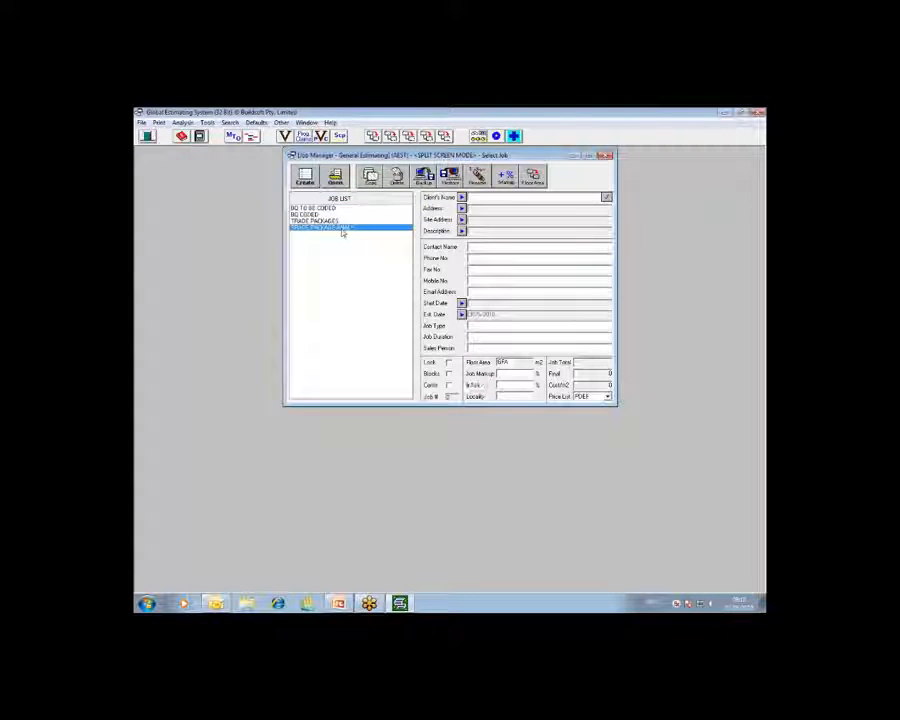
{"action": "left_click", "coordinate": [338, 181]}
{"action": "left_click", "coordinate": [249, 206]}
{"action": "left_click", "coordinate": [257, 216]}
{"action": "left_click", "coordinate": [258, 226]}
{"action": "left_click", "coordinate": [259, 236]}
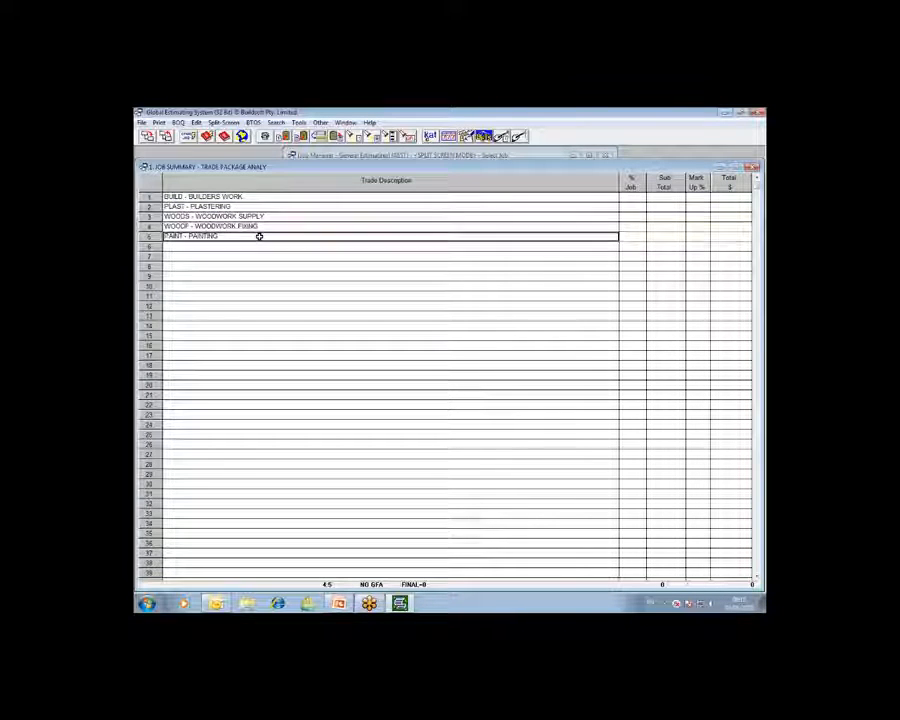
{"action": "left_click", "coordinate": [255, 196]}
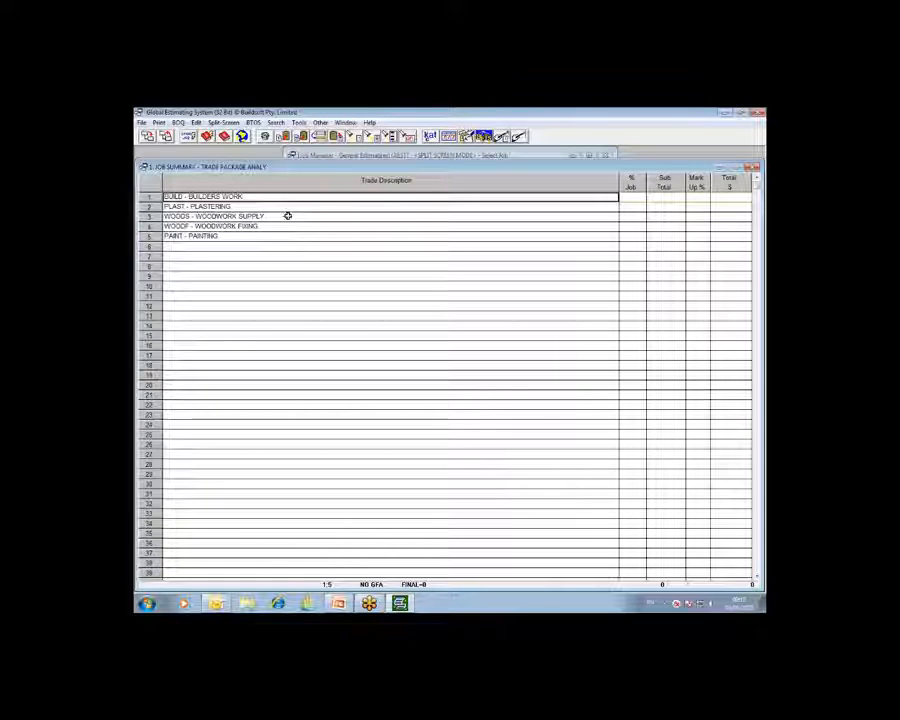
- Review the bill items and group codes in the BUILD - BUILDERS WORK trade, and return to the job summary
{"action": "double_click", "coordinate": [232, 198]}
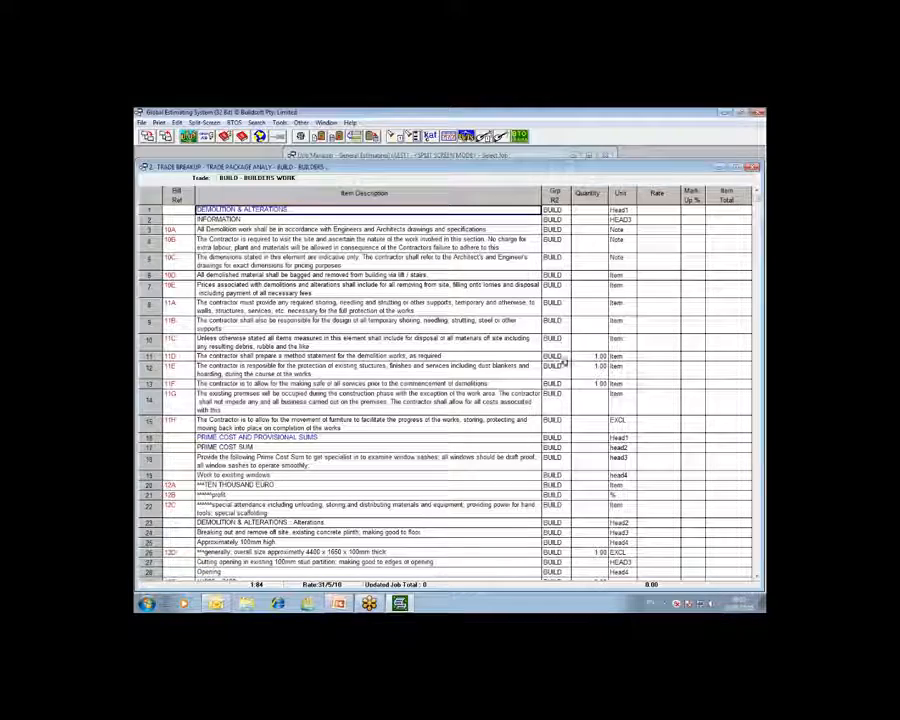
{"action": "scroll", "coordinate": [567, 474], "scroll_direction": "down", "scroll_amount": 2}
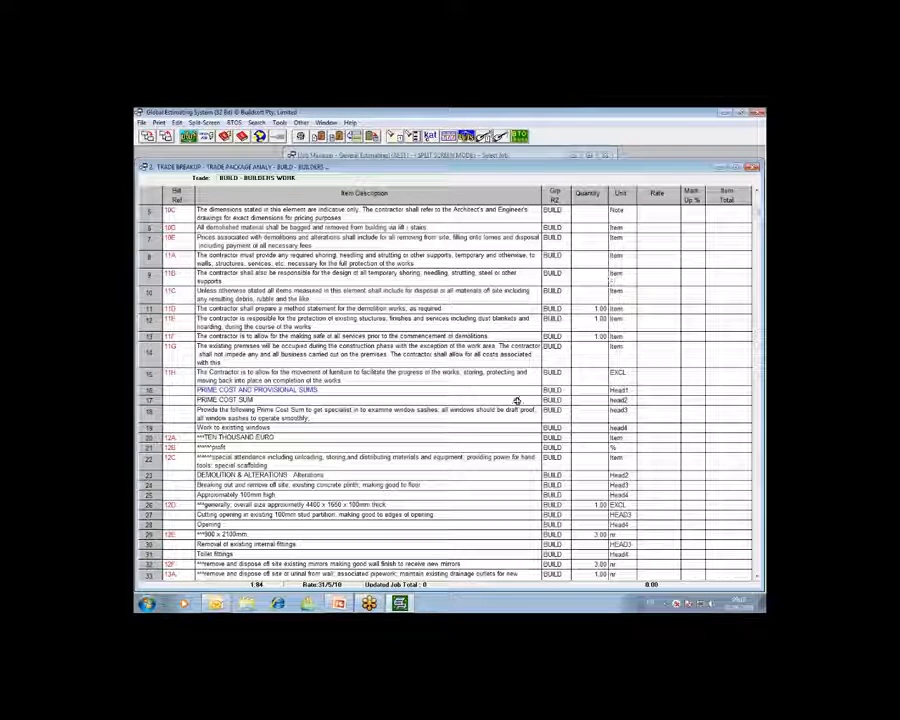
{"action": "left_click", "coordinate": [166, 138]}
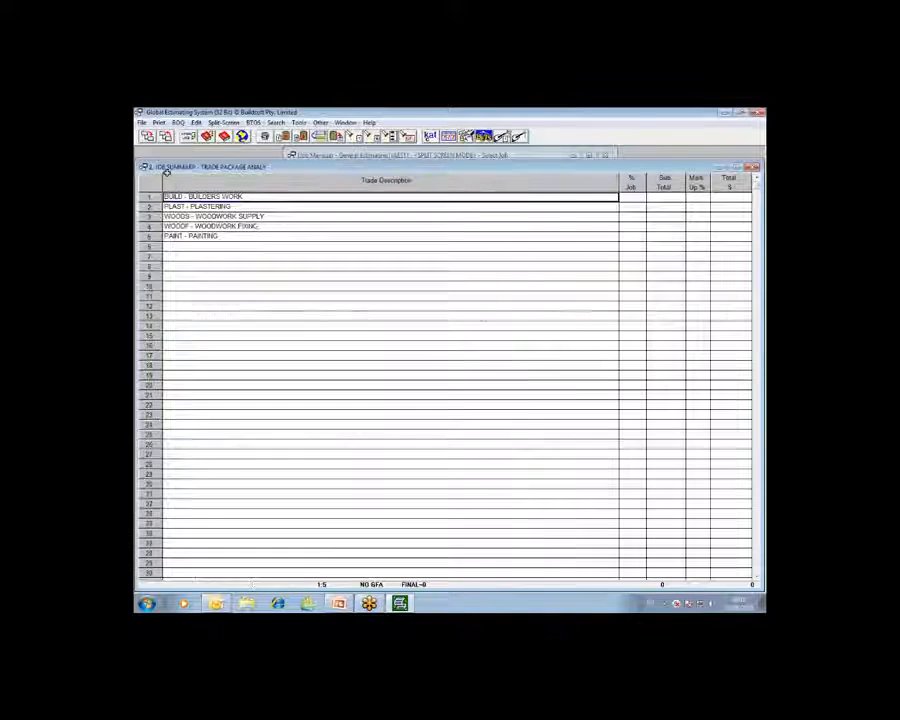
- Review the bill items and group codes in the PLAST - PLASTERING trade, and return to the job summary
{"action": "double_click", "coordinate": [175, 206]}
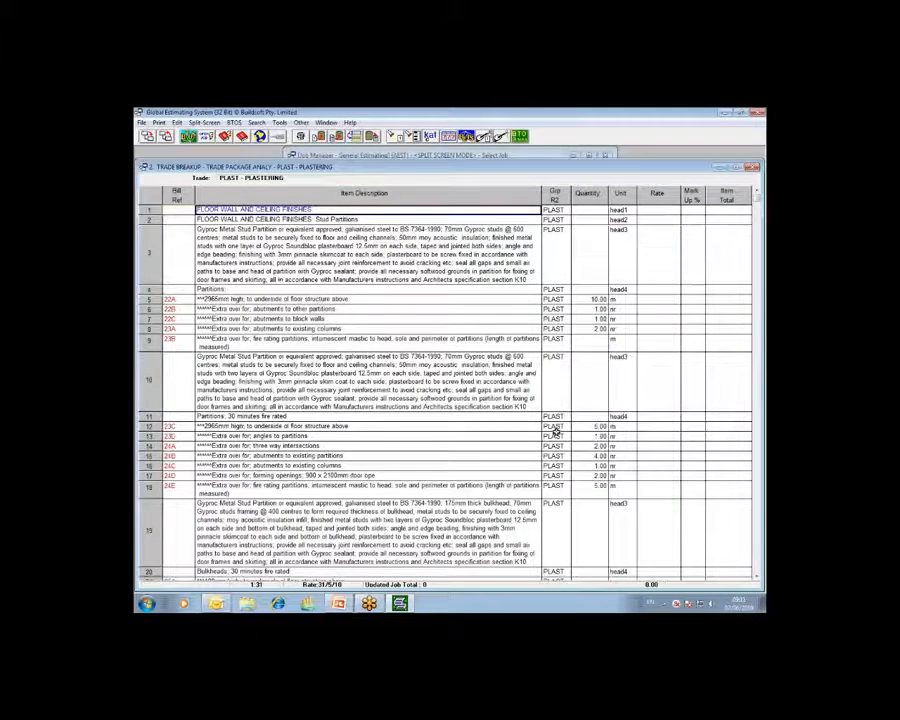
{"action": "scroll", "coordinate": [556, 429], "scroll_direction": "down", "scroll_amount": 5}
{"action": "scroll", "coordinate": [556, 429], "scroll_direction": "up", "scroll_amount": 5}
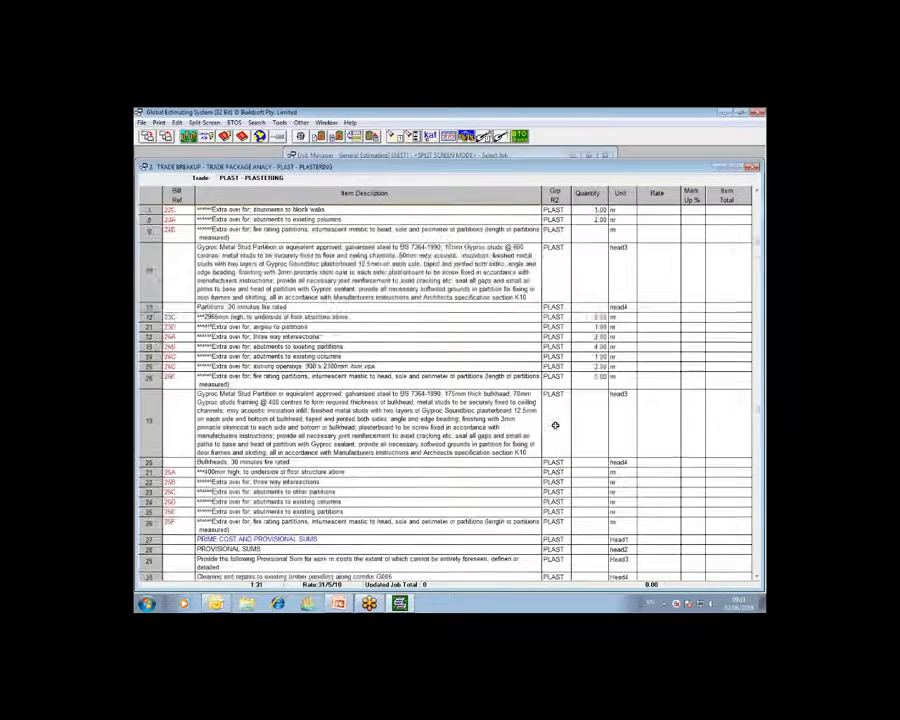
{"action": "left_click", "coordinate": [166, 137]}
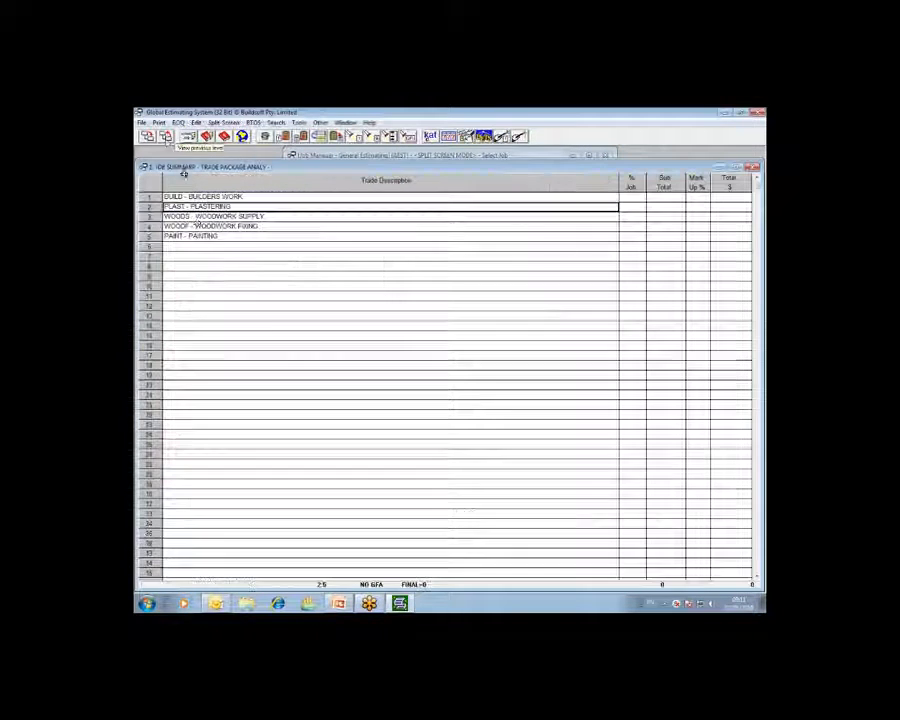
- Inspect the bill items of the WOODS - WOODWORK SUPPLY and WOODF - WOODWORK FIXING trades, returning to the job summary after each
{"action": "left_click", "coordinate": [203, 227]}
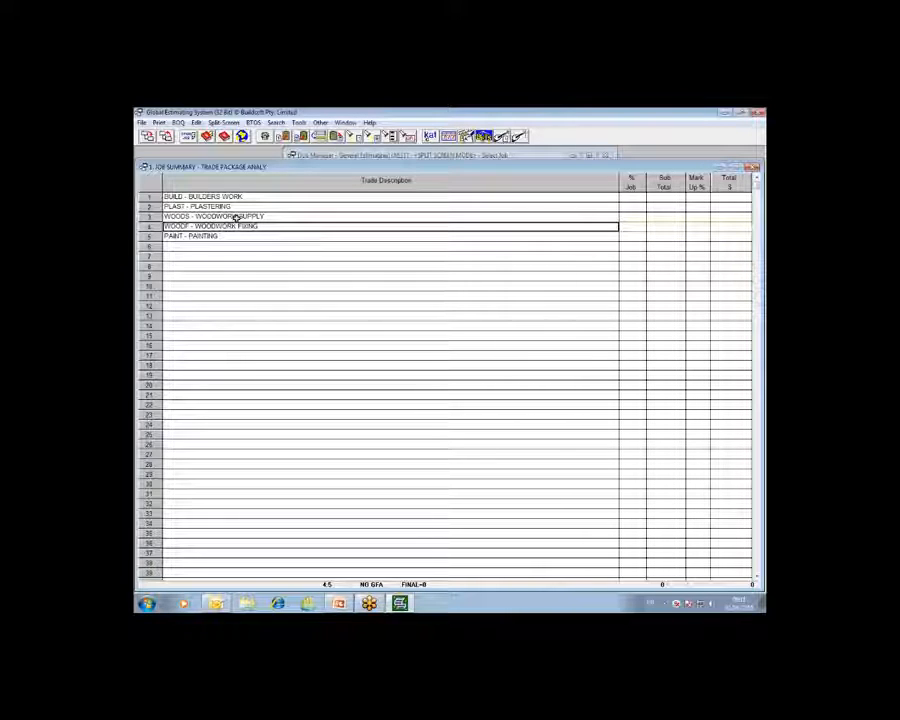
{"action": "double_click", "coordinate": [236, 217]}
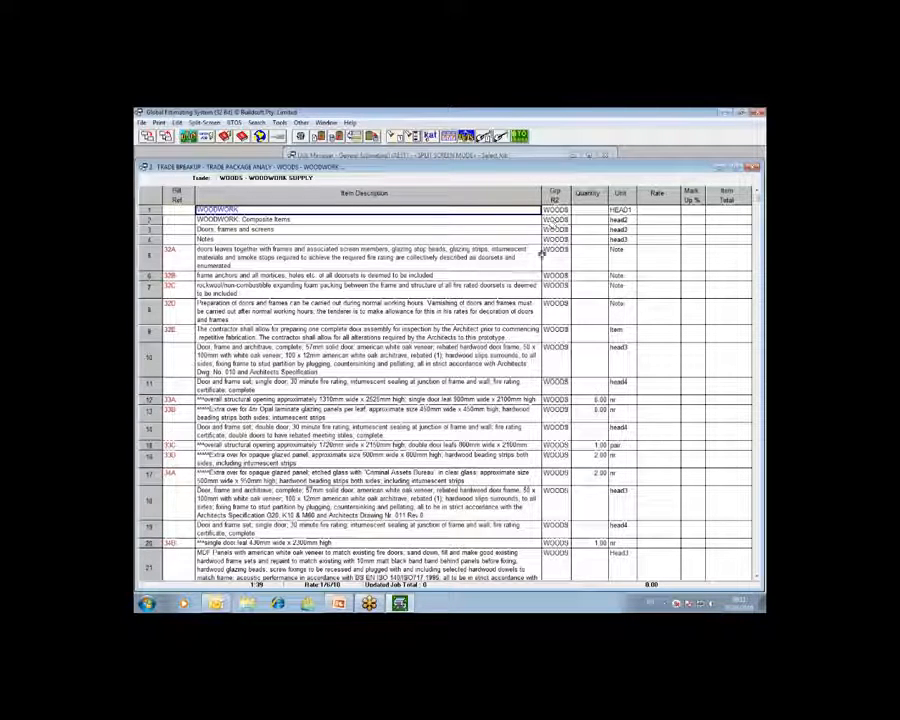
{"action": "left_click", "coordinate": [168, 137]}
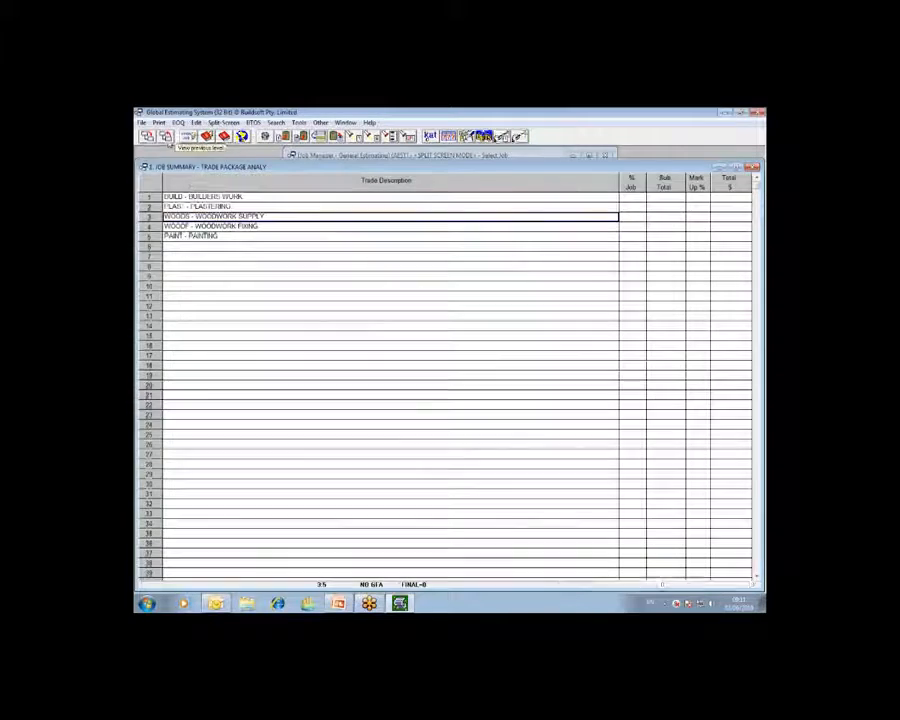
{"action": "double_click", "coordinate": [196, 227]}
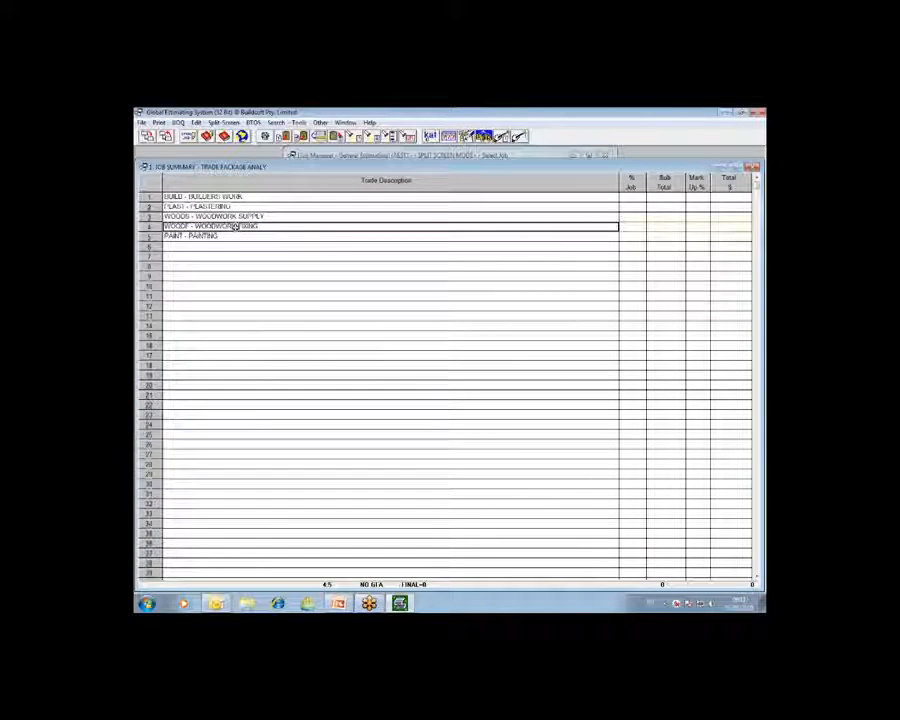
{"action": "double_click", "coordinate": [235, 228]}
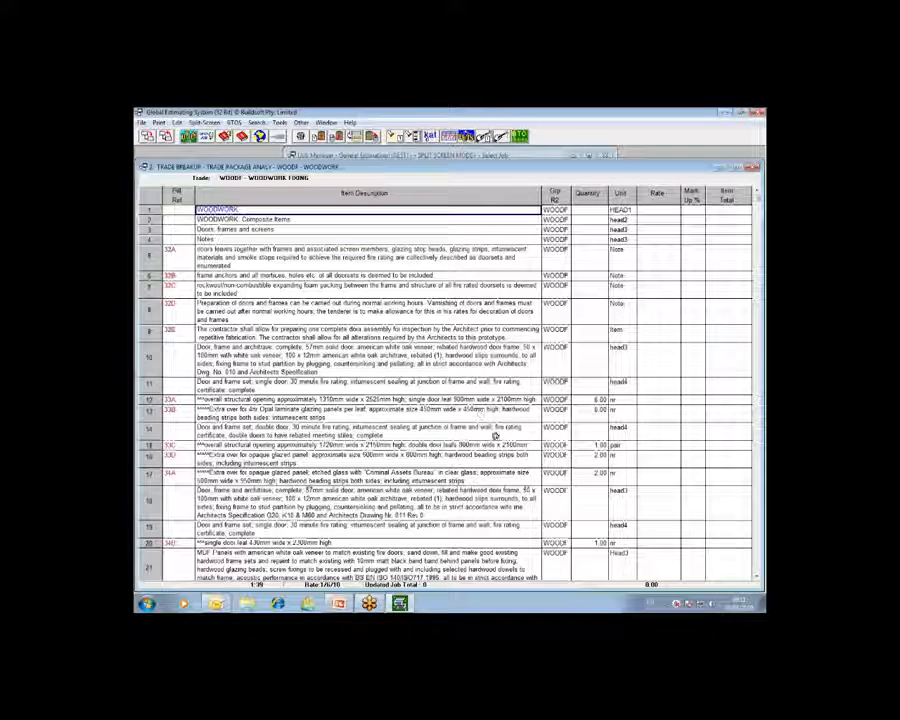
{"action": "left_click", "coordinate": [167, 139]}
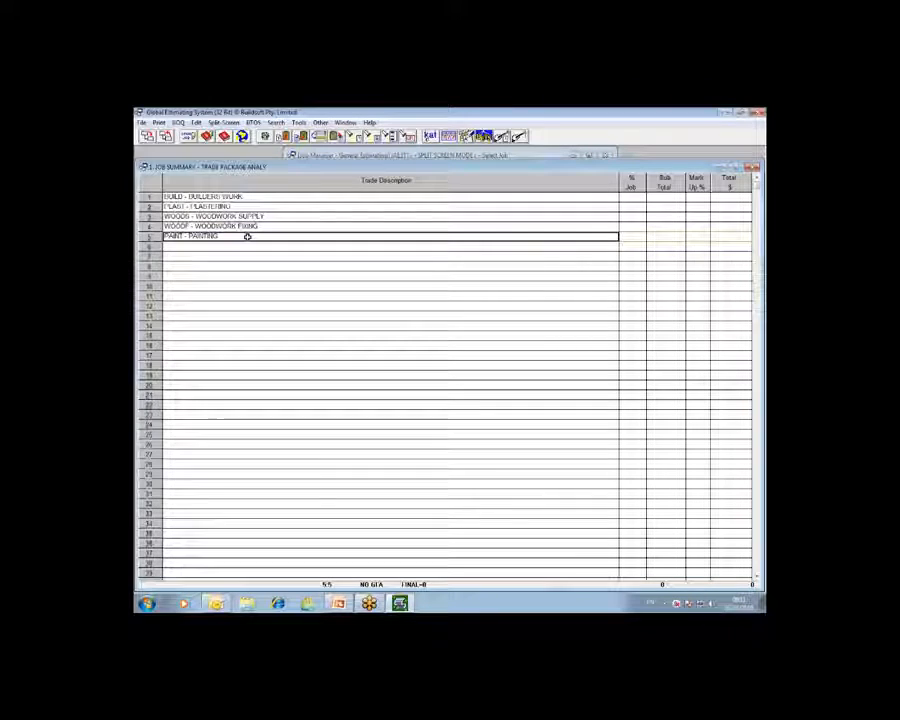
- Examine the bill items and group codes in the PAINT - PAINTING trade, and return to the job summary
{"action": "double_click", "coordinate": [247, 237]}
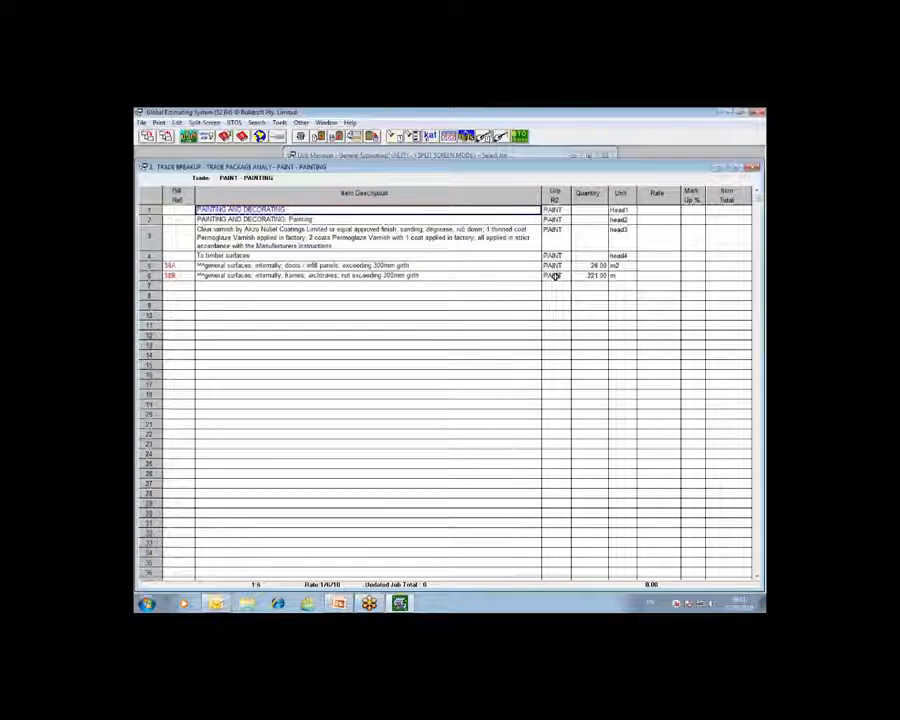
{"action": "left_click", "coordinate": [185, 137]}
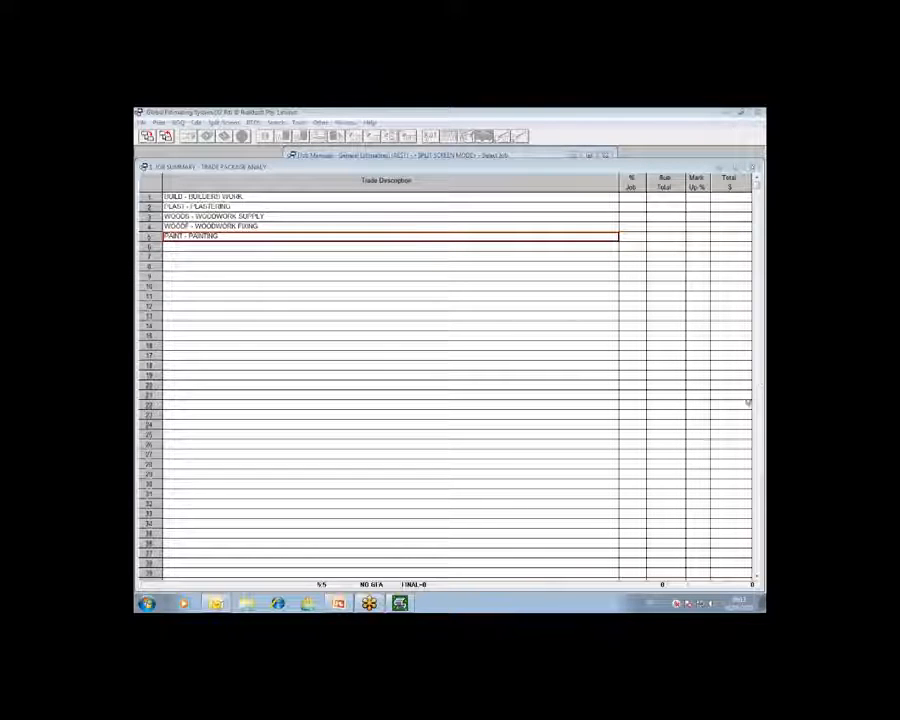
{"action": "right_click", "coordinate": [652, 394]}
{"action": "key", "text": "Escape"}
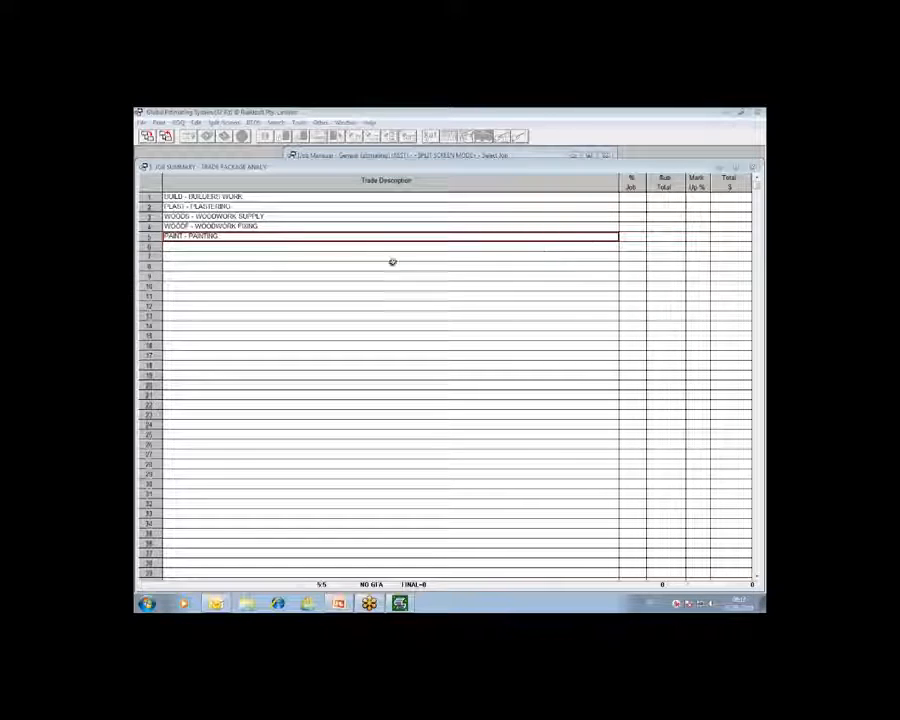
{"action": "left_click", "coordinate": [295, 247]}
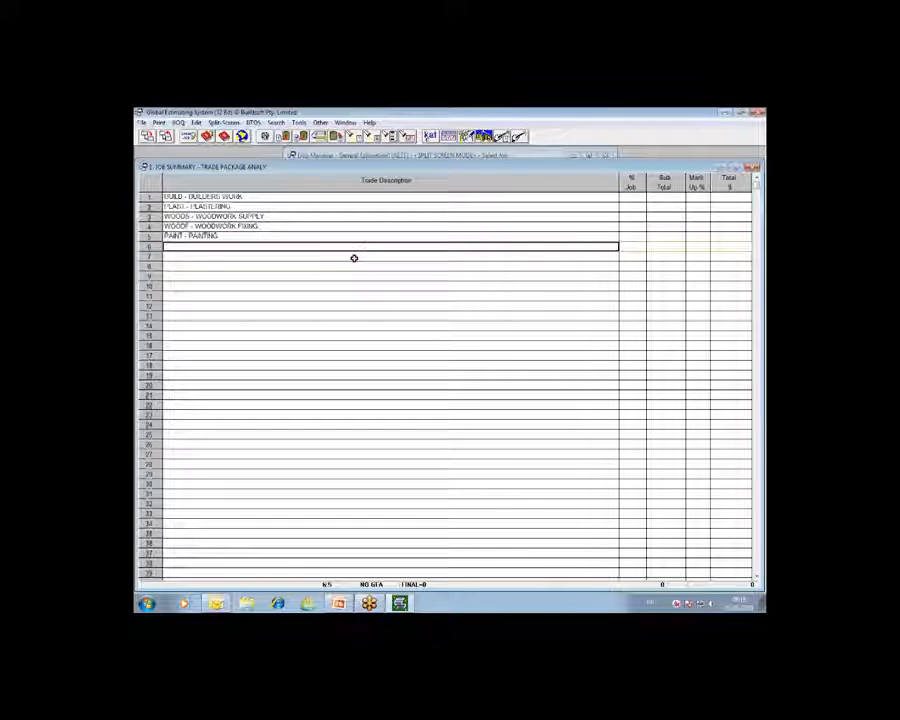
{"action": "left_click", "coordinate": [294, 257]}
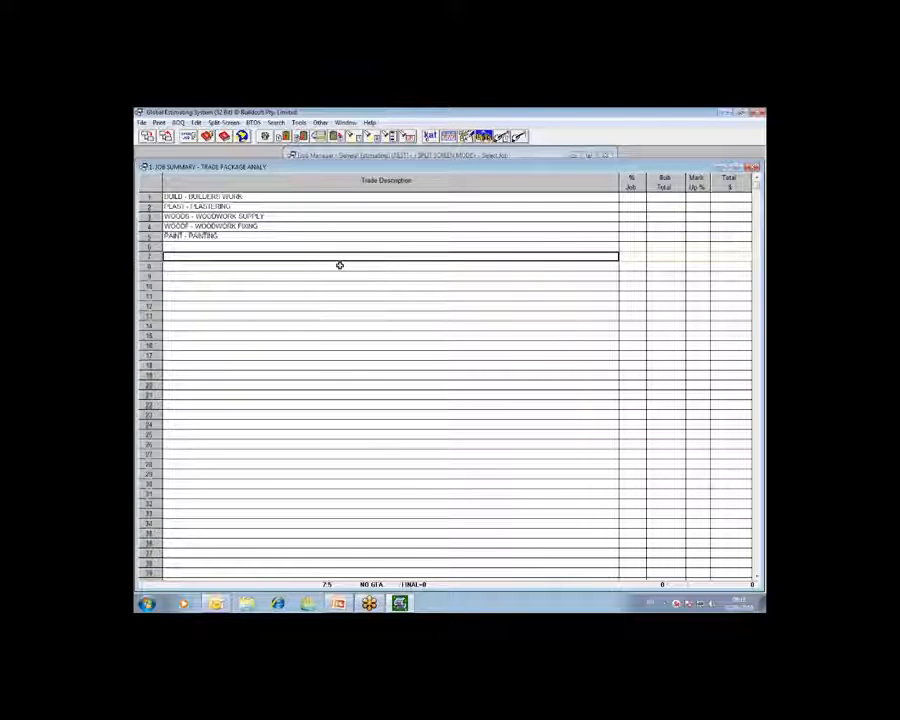
{"action": "left_click", "coordinate": [262, 247]}
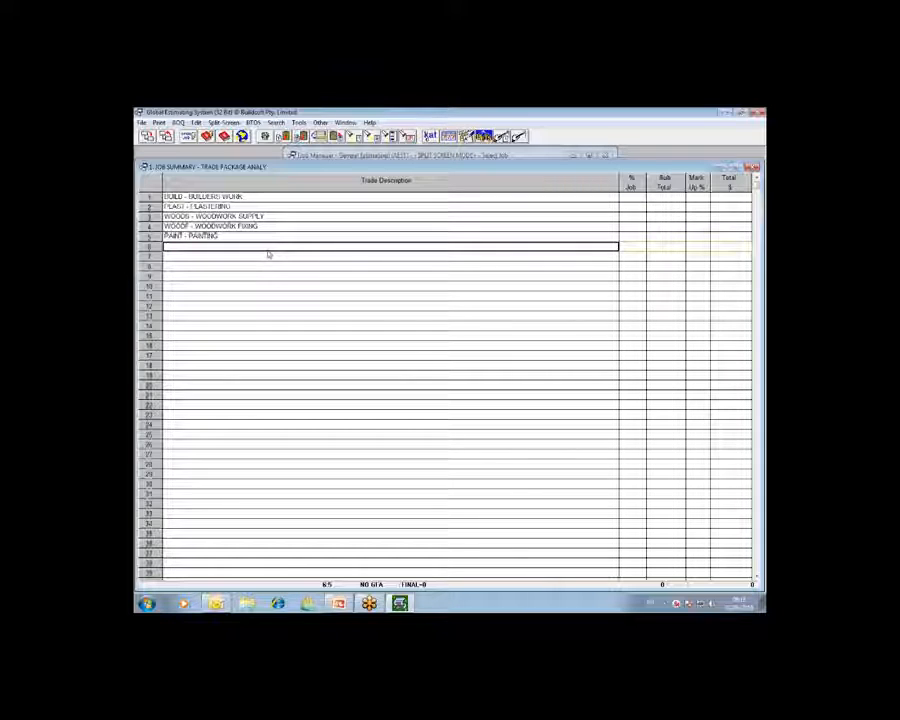
{"action": "left_click", "coordinate": [275, 256]}
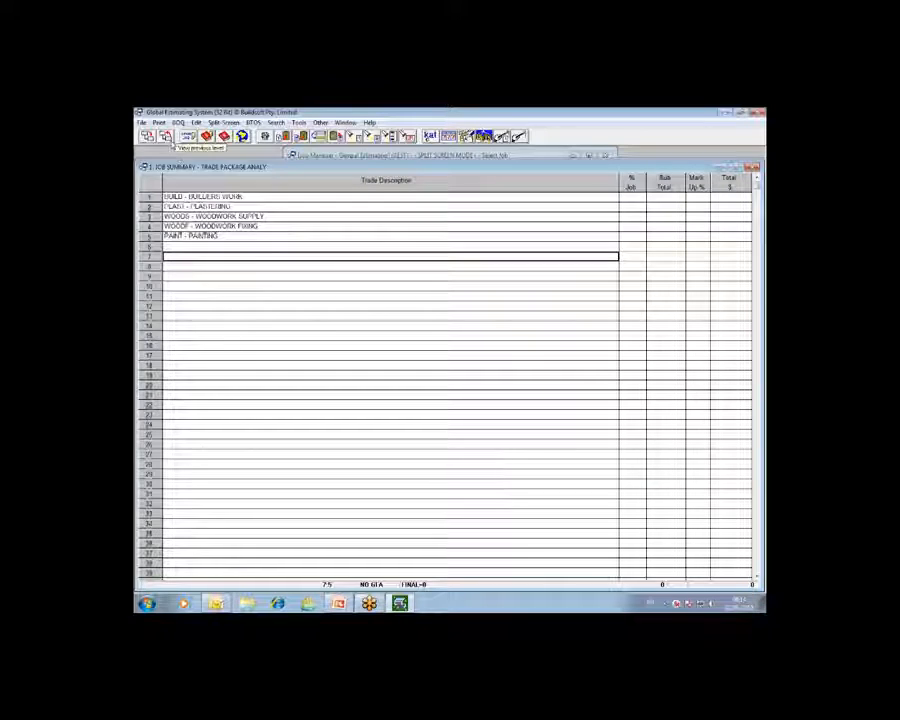
- Return to the job list and view the analysis types available for the BQ TO BE CODED job
{"action": "key", "text": "Escape"}
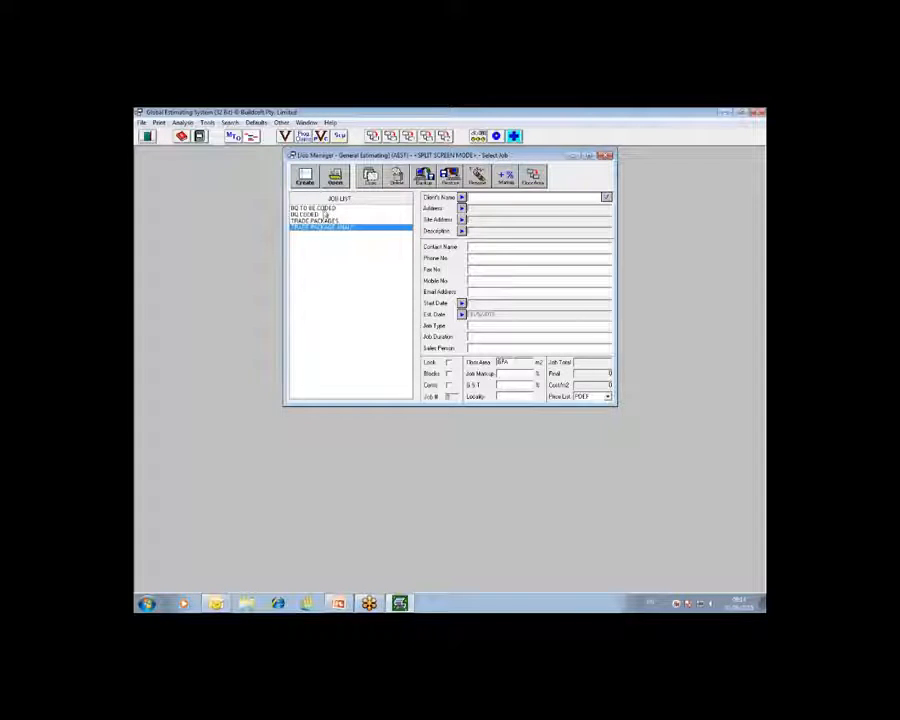
{"action": "left_click", "coordinate": [323, 209]}
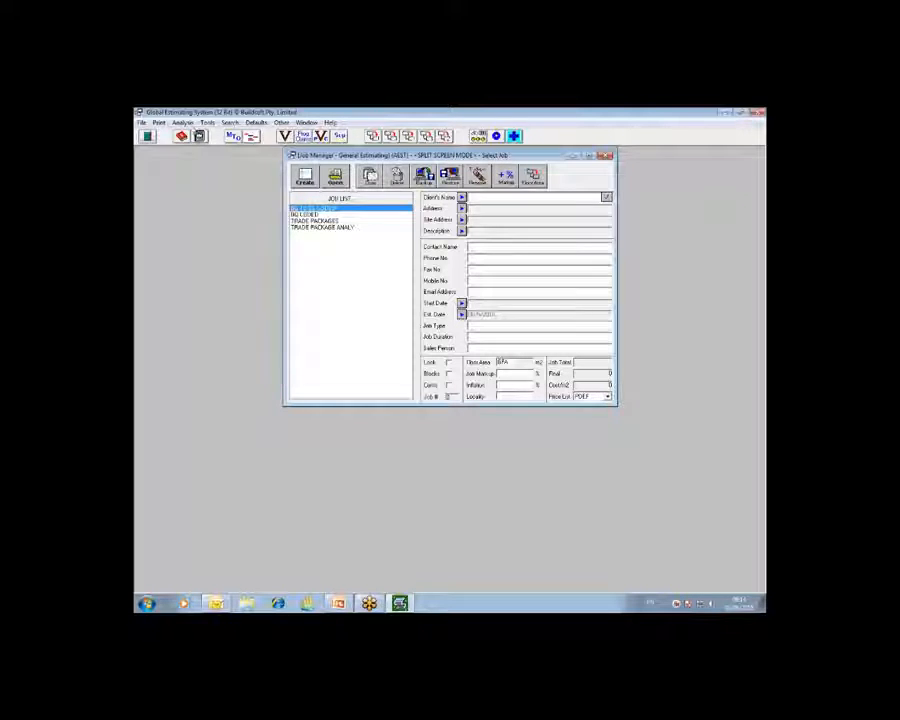
{"action": "left_click", "coordinate": [182, 122]}
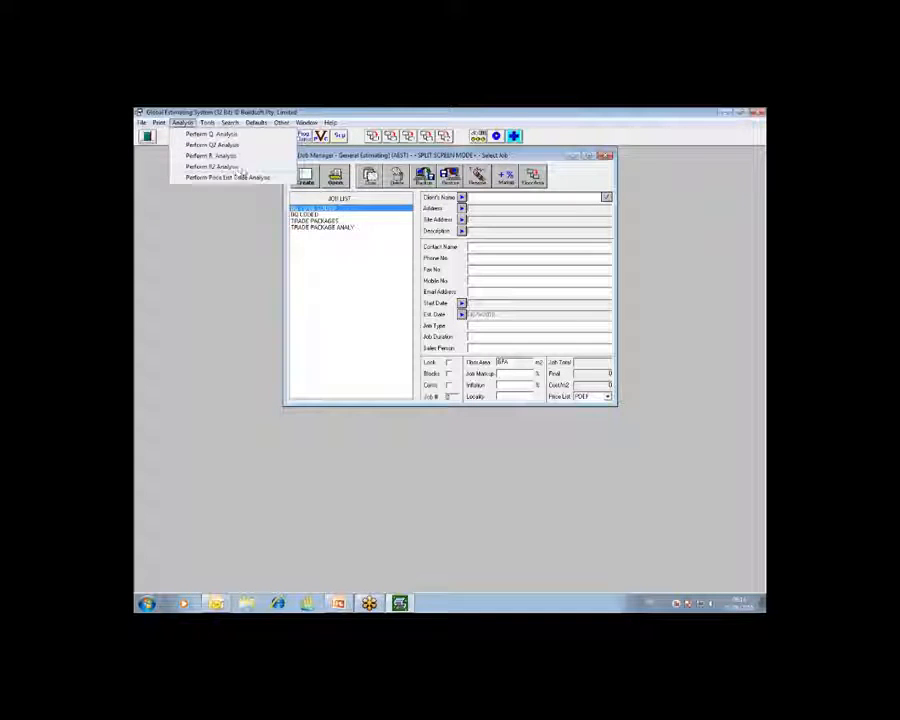
- Reopen the TRADE PACKAGE ANALY job summary
{"action": "double_click", "coordinate": [325, 229]}
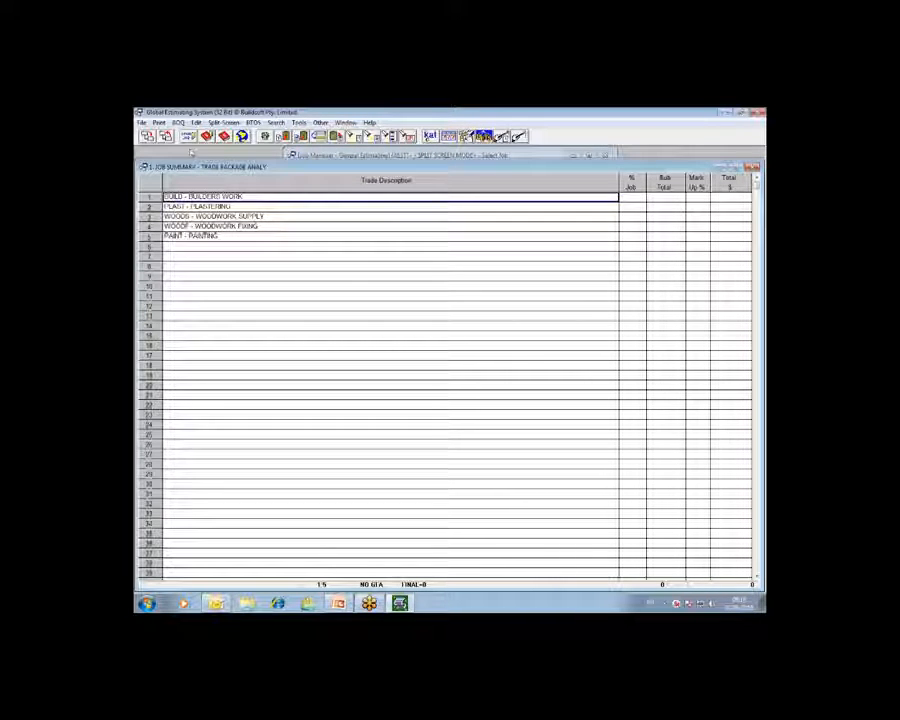
- Return to the job list, view the TRADE PACKAGES job summary, and go back to the job list
{"action": "left_click", "coordinate": [166, 137]}
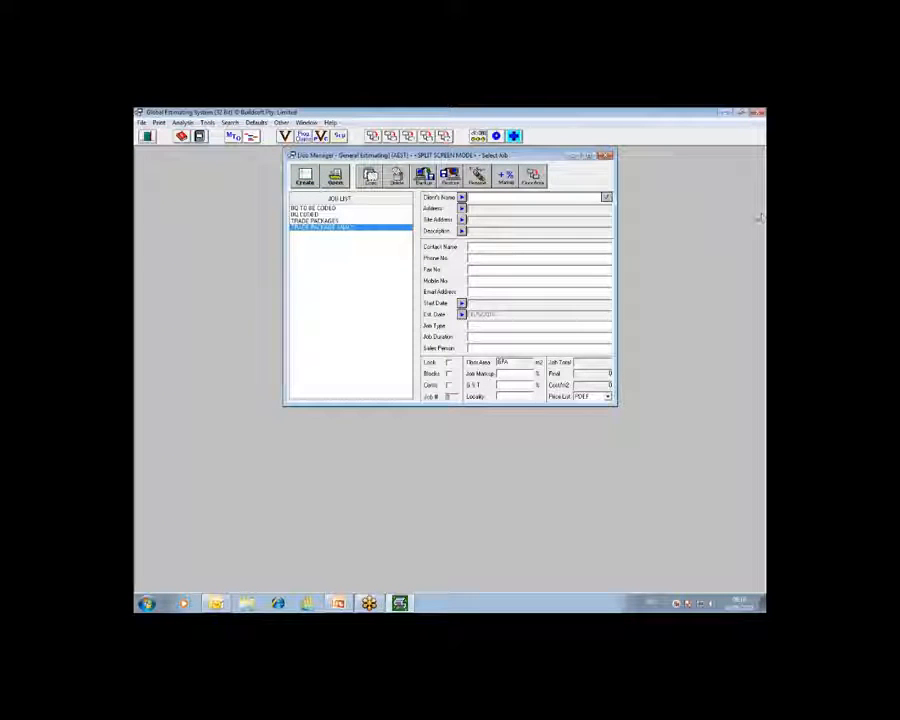
{"action": "left_click", "coordinate": [305, 214]}
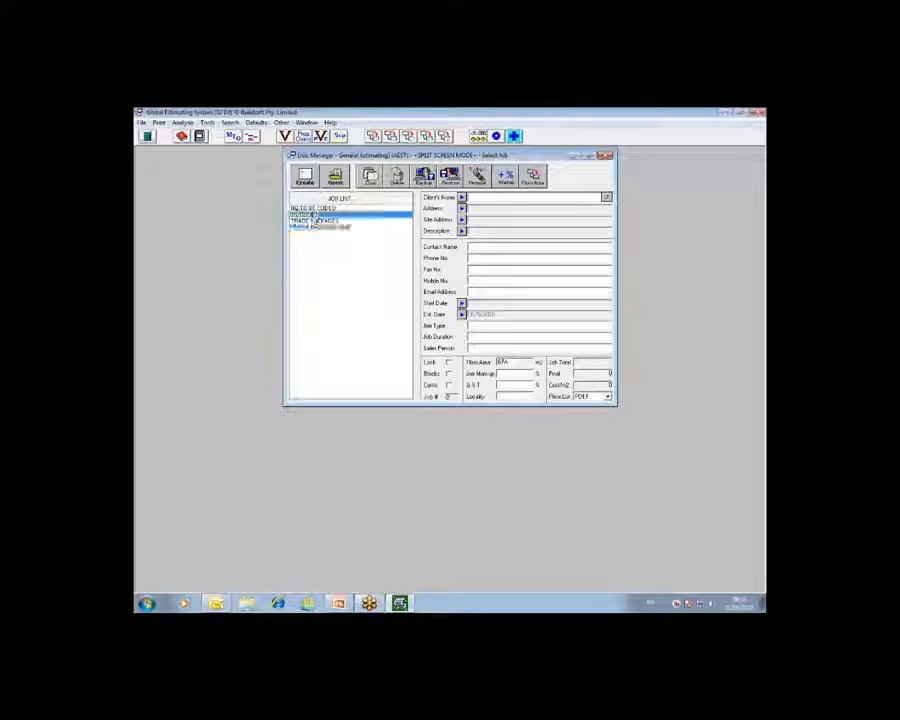
{"action": "left_click", "coordinate": [305, 220]}
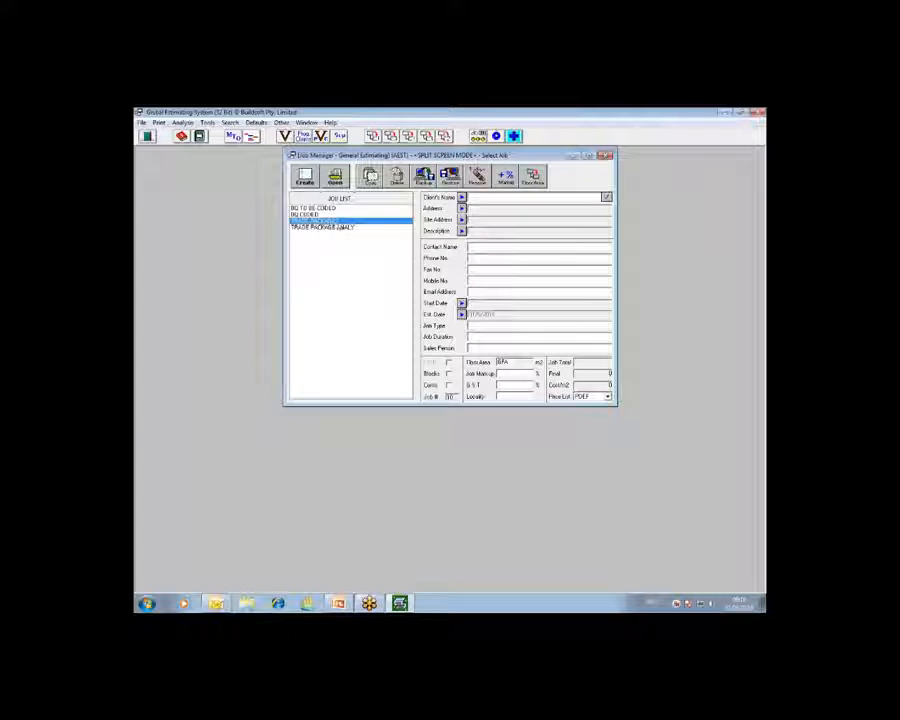
{"action": "key", "text": "Return"}
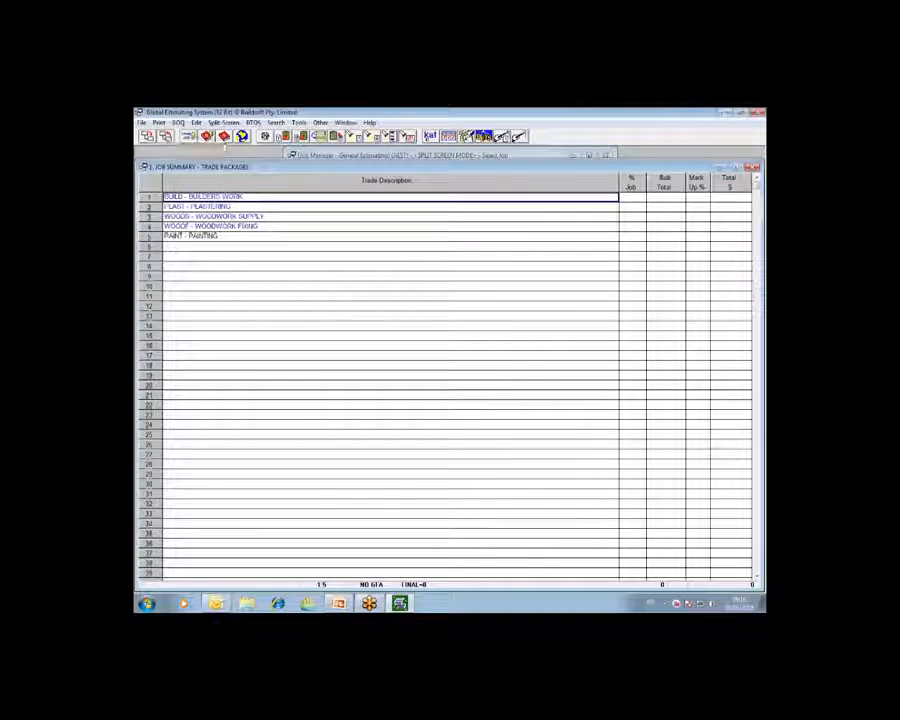
{"action": "key", "text": "Escape"}
{"action": "key", "text": "Return"}
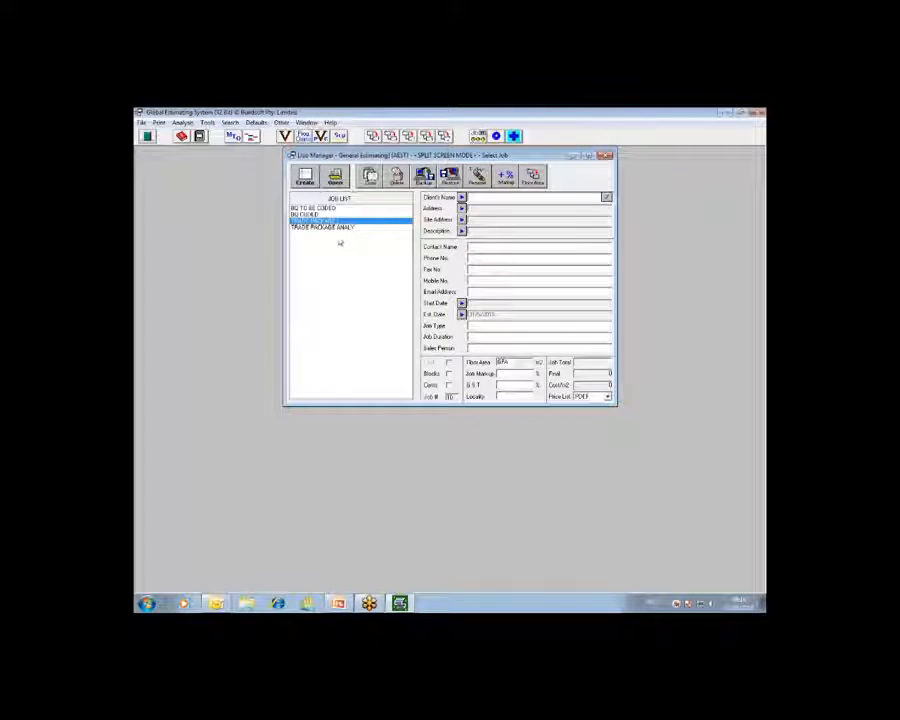
- Select the TRADE PACKAGES job and view the analysis types available for it
{"action": "left_click", "coordinate": [338, 227]}
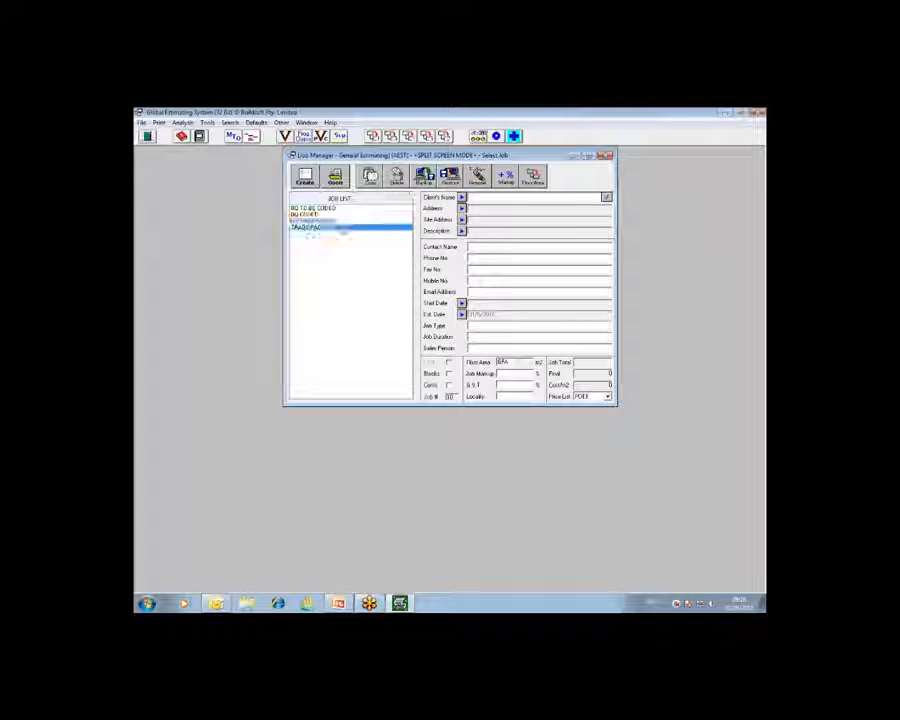
{"action": "left_click", "coordinate": [340, 220]}
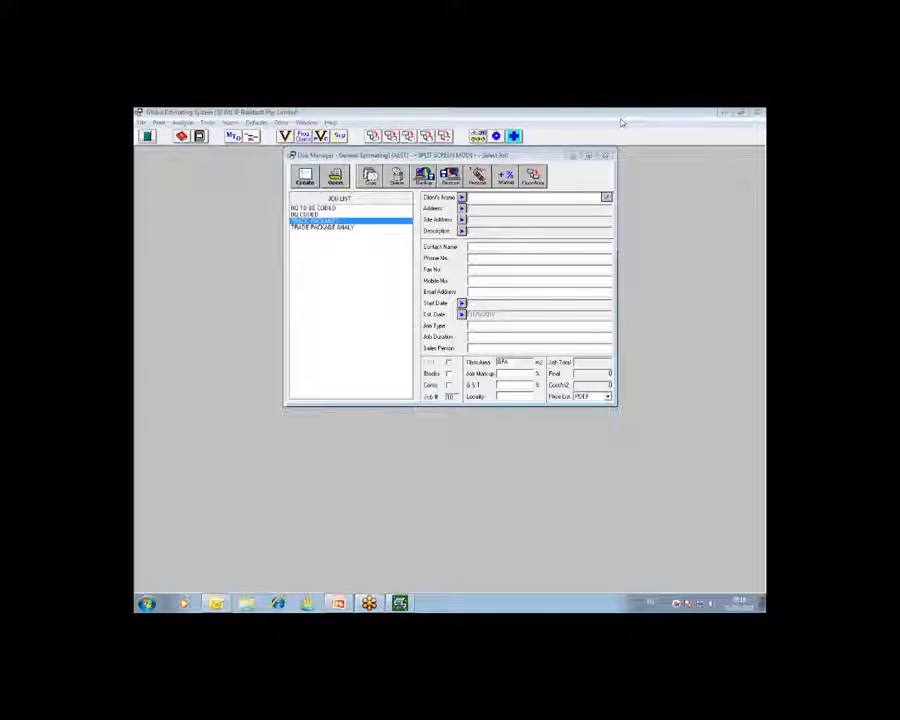
{"action": "left_click", "coordinate": [182, 122]}
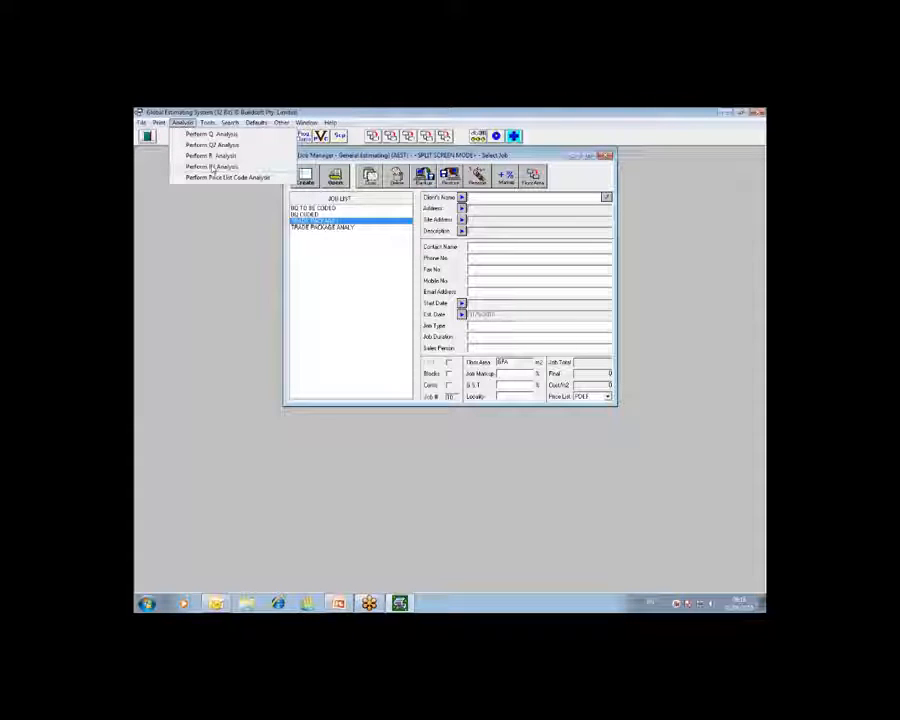
{"action": "left_click", "coordinate": [370, 119]}
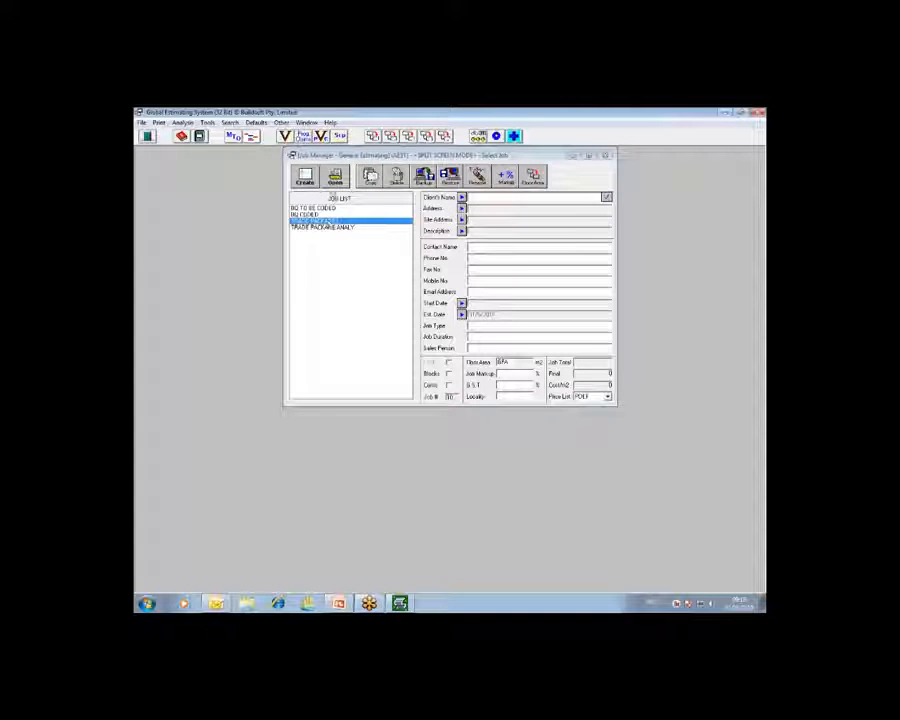
- Open the subbies summary of the TRADE PACKAGES job and bring up the supplier details for the BUILDERS WORK trade
{"action": "left_click", "coordinate": [344, 139]}
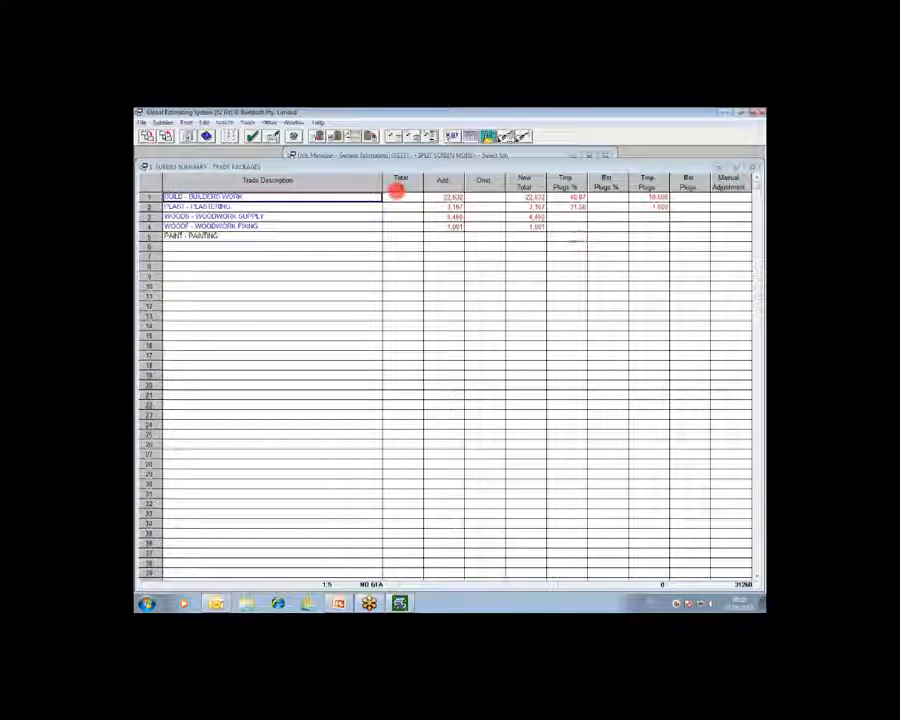
{"action": "left_click", "coordinate": [206, 137]}
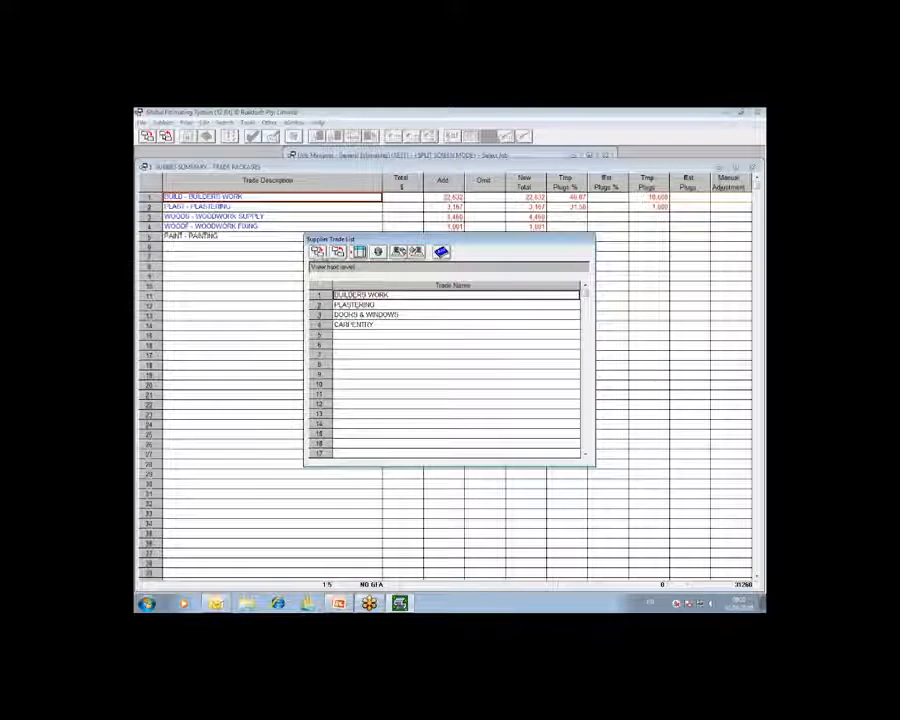
{"action": "left_click", "coordinate": [359, 251]}
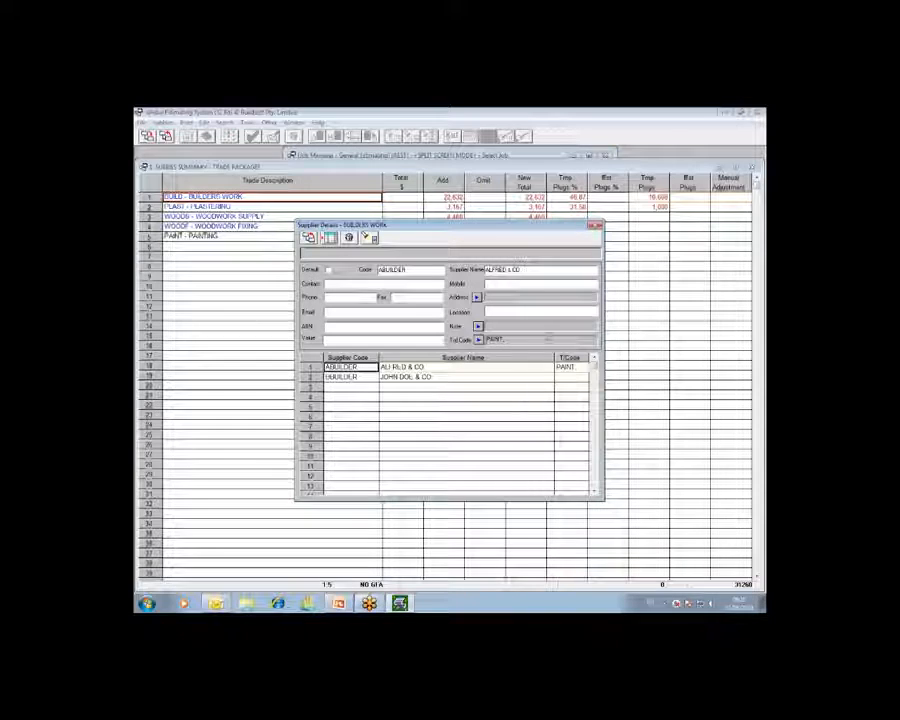
- Add a third BUILDERS WORK supplier with the code C BUILDE and the supplier name JOE BLOGGS & CO
{"action": "left_click", "coordinate": [373, 387]}
{"action": "type", "text": "C BUILDER"}
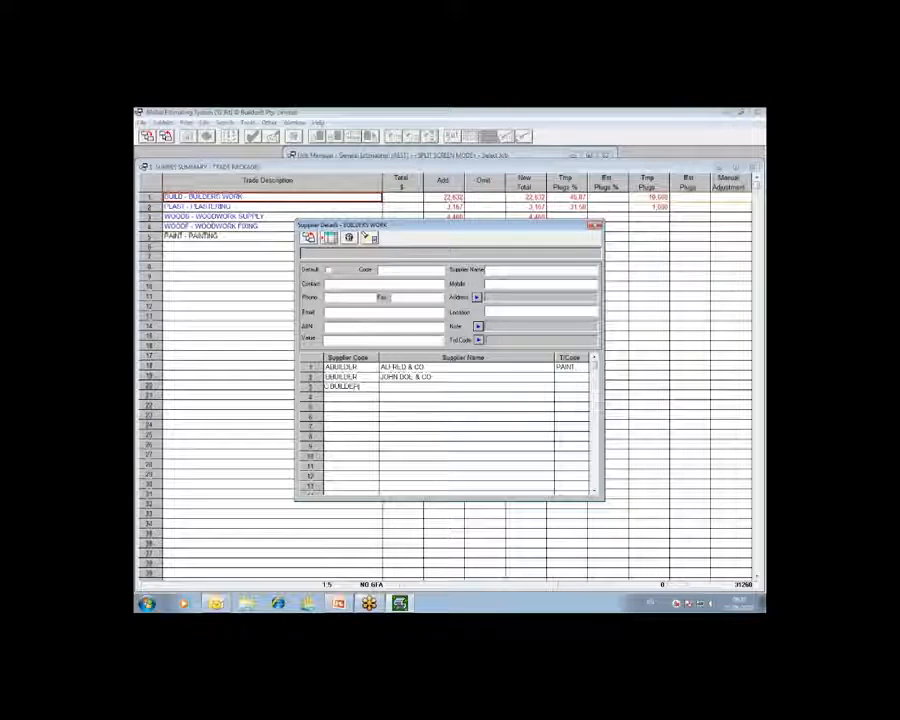
{"action": "key", "text": "Tab"}
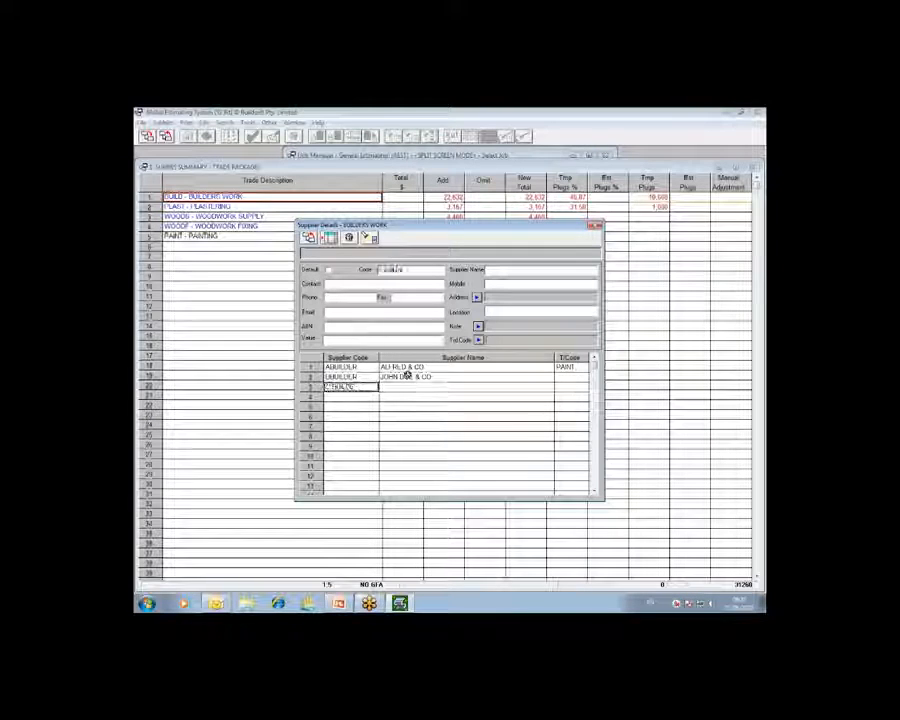
{"action": "type", "text": "JOWE"}
{"action": "key", "text": "BackSpace"}
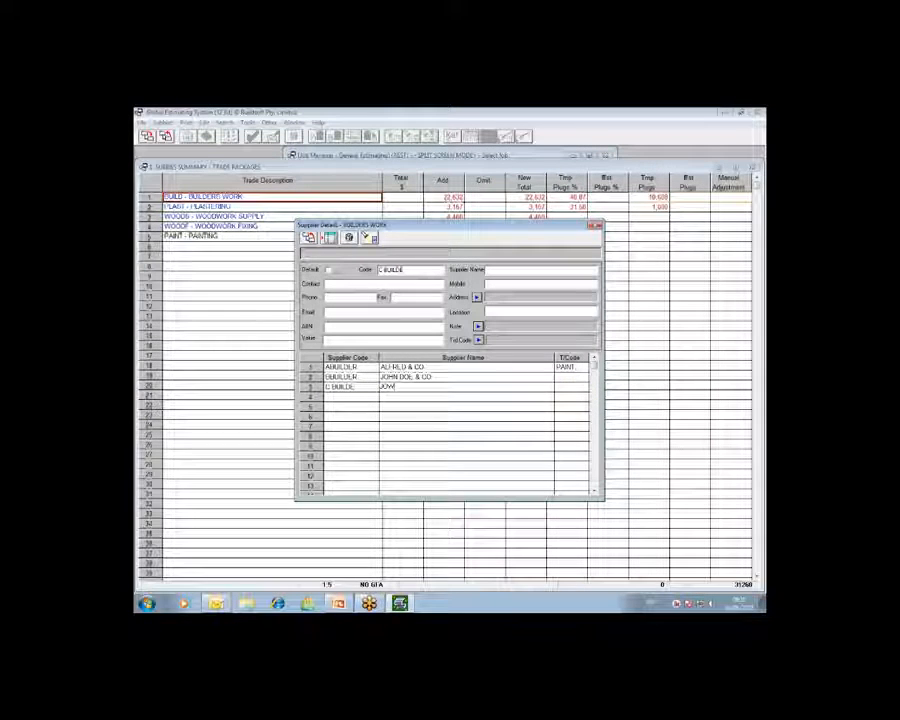
{"action": "type", "text": "BLOGGS"}
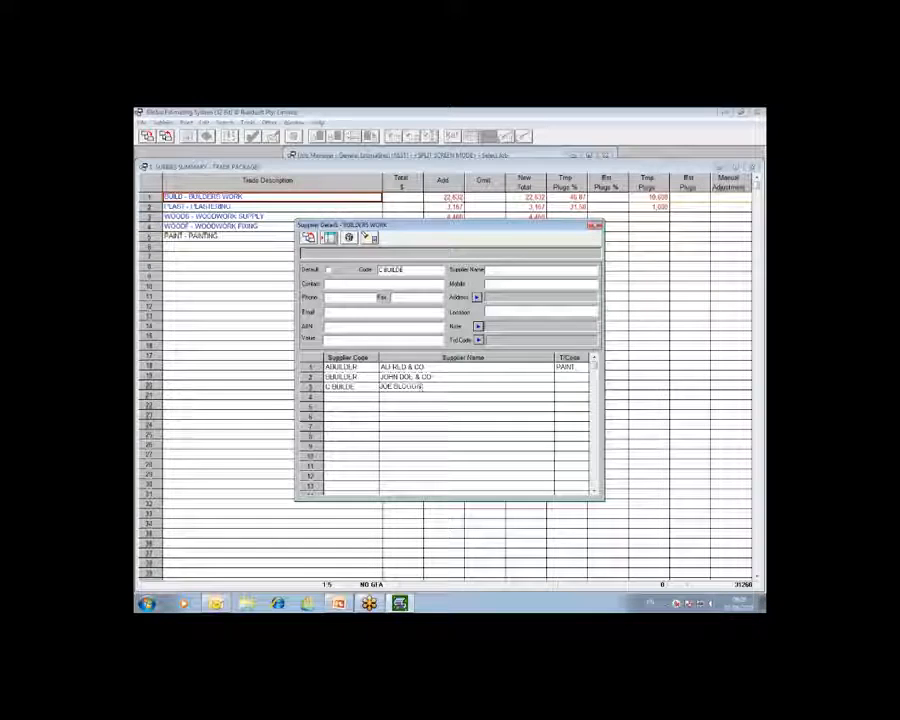
{"action": "type", "text": " & CO"}
{"action": "key", "text": "Return"}
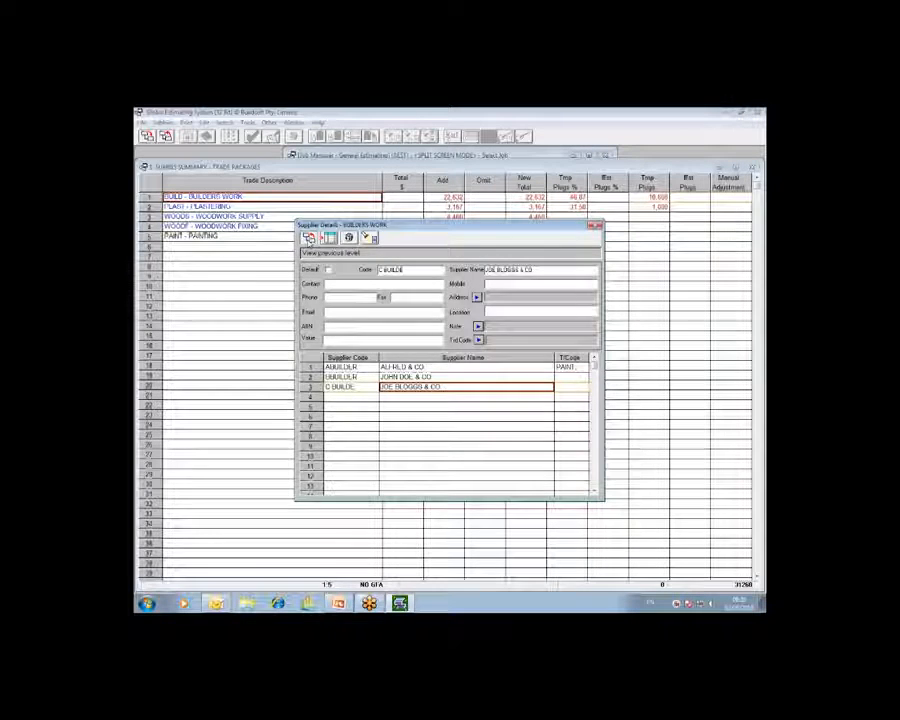
- Look through the supplier trade list and the suppliers entered under BUILDERS WORK, and return to the trade list
{"action": "left_click", "coordinate": [309, 238]}
{"action": "left_click", "coordinate": [358, 305]}
{"action": "left_click", "coordinate": [360, 315]}
{"action": "left_click", "coordinate": [362, 325]}
{"action": "left_click", "coordinate": [356, 296]}
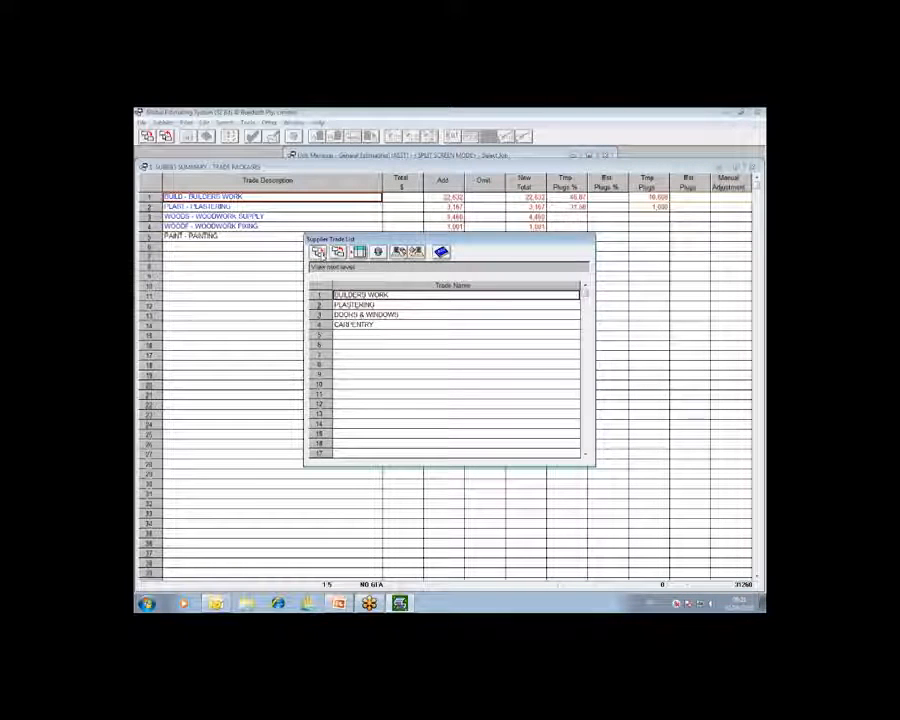
{"action": "left_click", "coordinate": [320, 253]}
{"action": "left_click", "coordinate": [350, 377]}
{"action": "left_click", "coordinate": [362, 386]}
{"action": "left_click", "coordinate": [393, 366]}
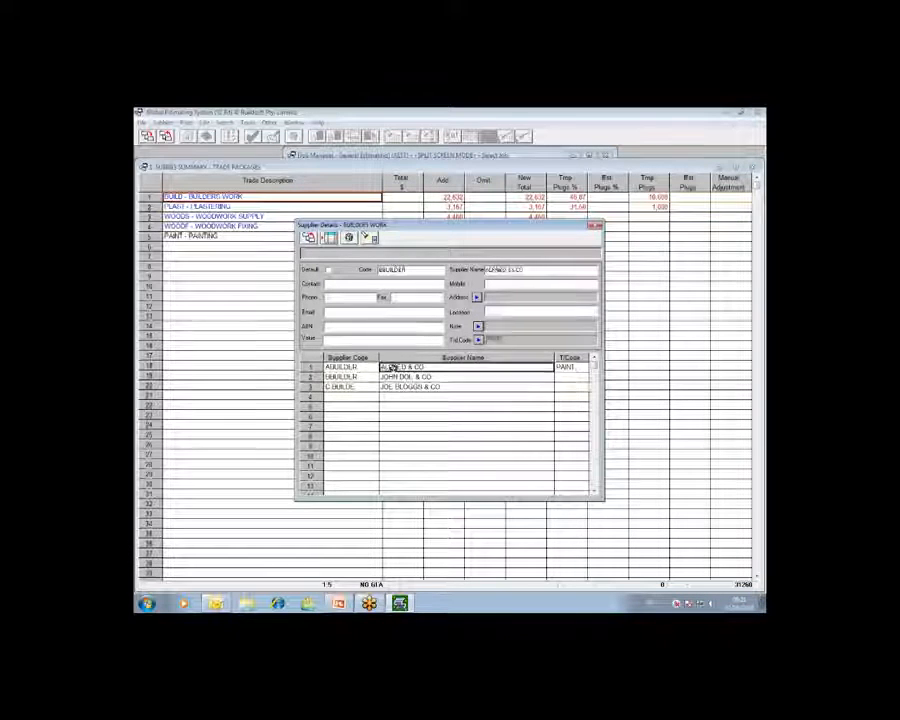
{"action": "left_click", "coordinate": [310, 239]}
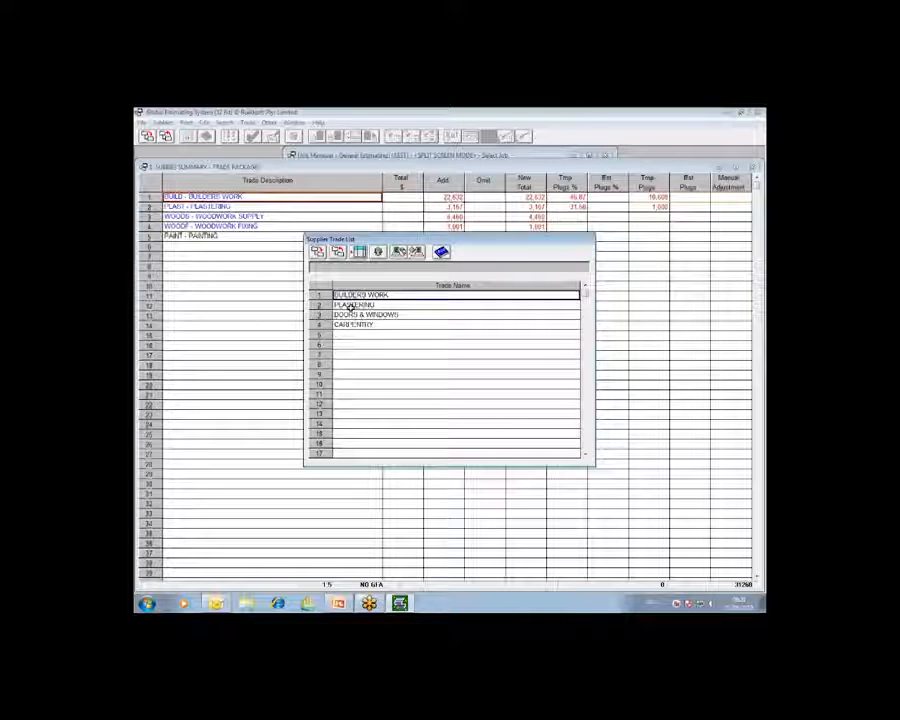
- Review the suppliers entered under PLASTERING and DOORS & WINDOWS, returning to the trade list after each
{"action": "left_click", "coordinate": [352, 305]}
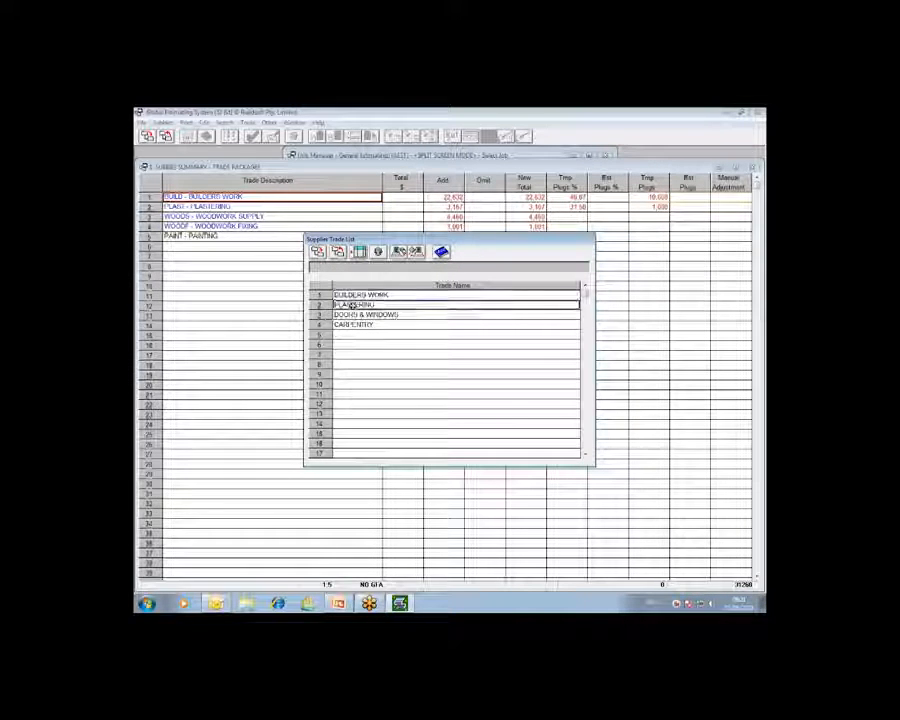
{"action": "left_click", "coordinate": [318, 253]}
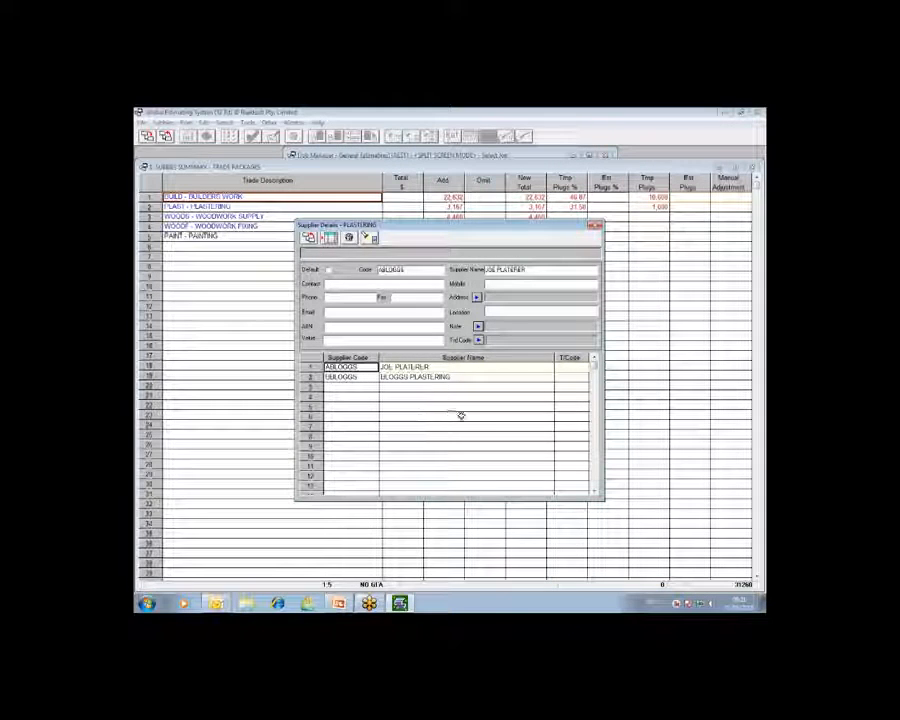
{"action": "left_click", "coordinate": [310, 238]}
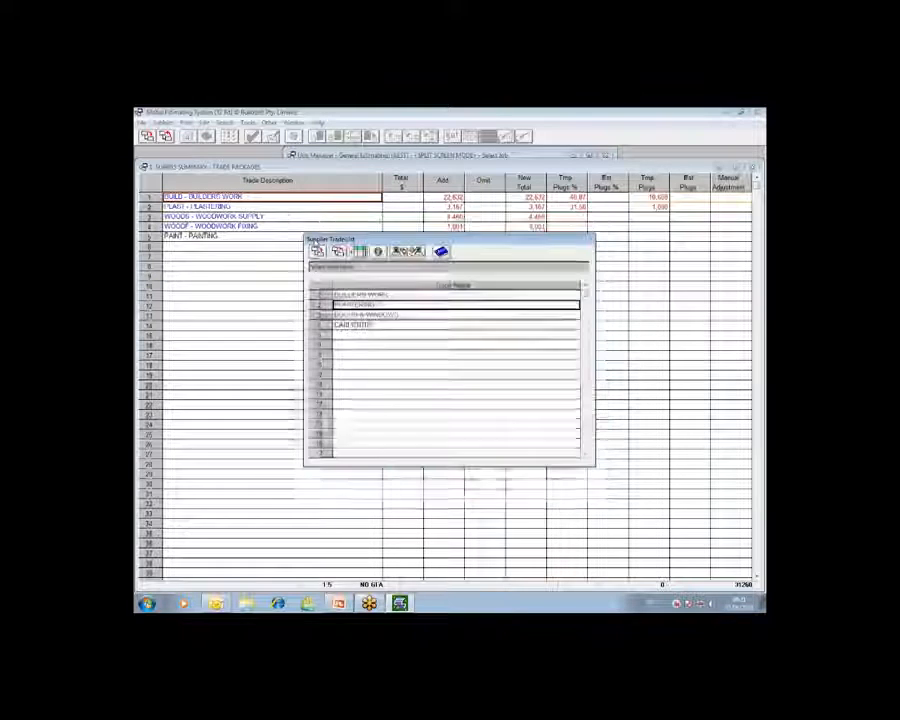
{"action": "left_click", "coordinate": [362, 315]}
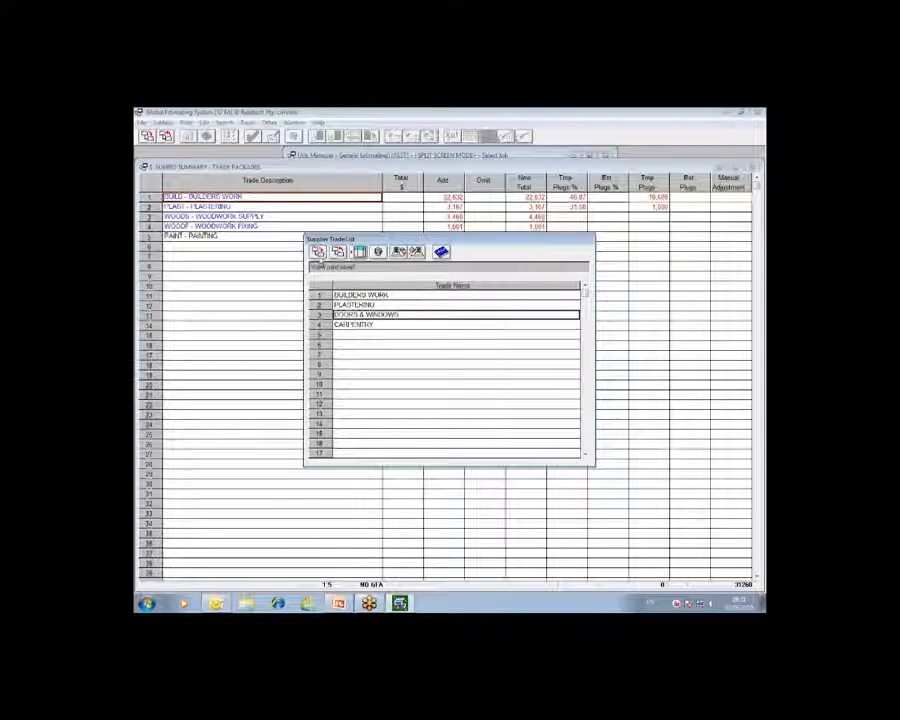
{"action": "left_click", "coordinate": [318, 252]}
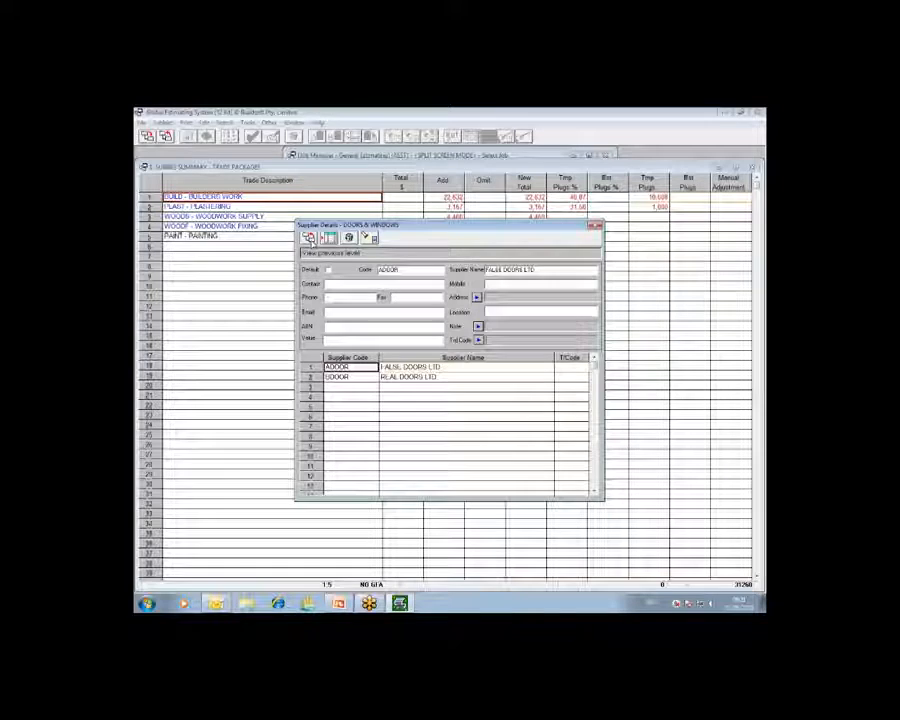
{"action": "left_click", "coordinate": [310, 238]}
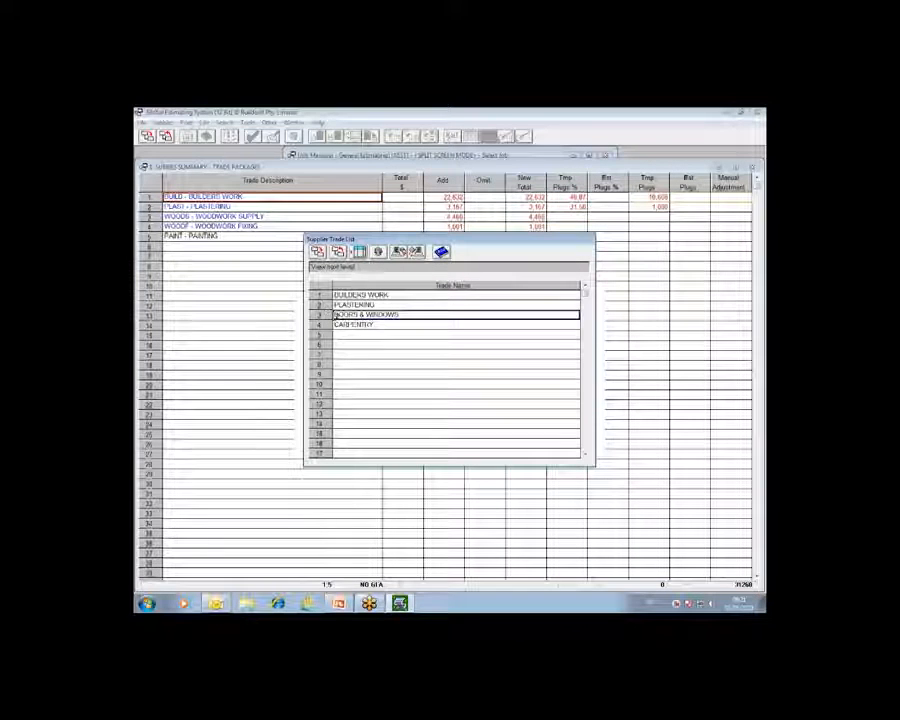
- Add a PAINTING trade in the first empty row of the supplier trade list
{"action": "left_click", "coordinate": [359, 334]}
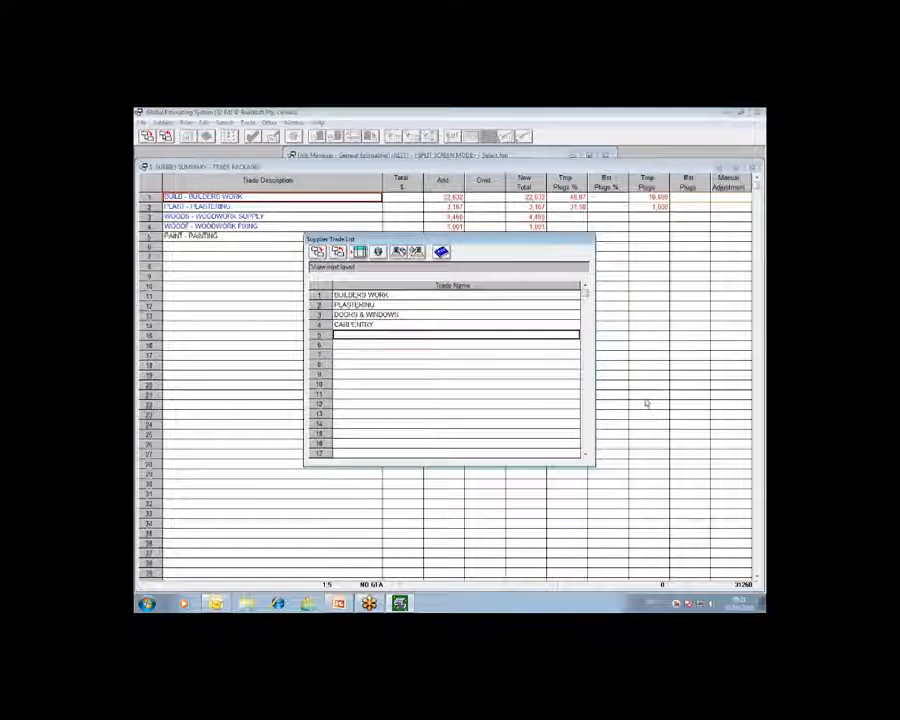
{"action": "type", "text": "P"}
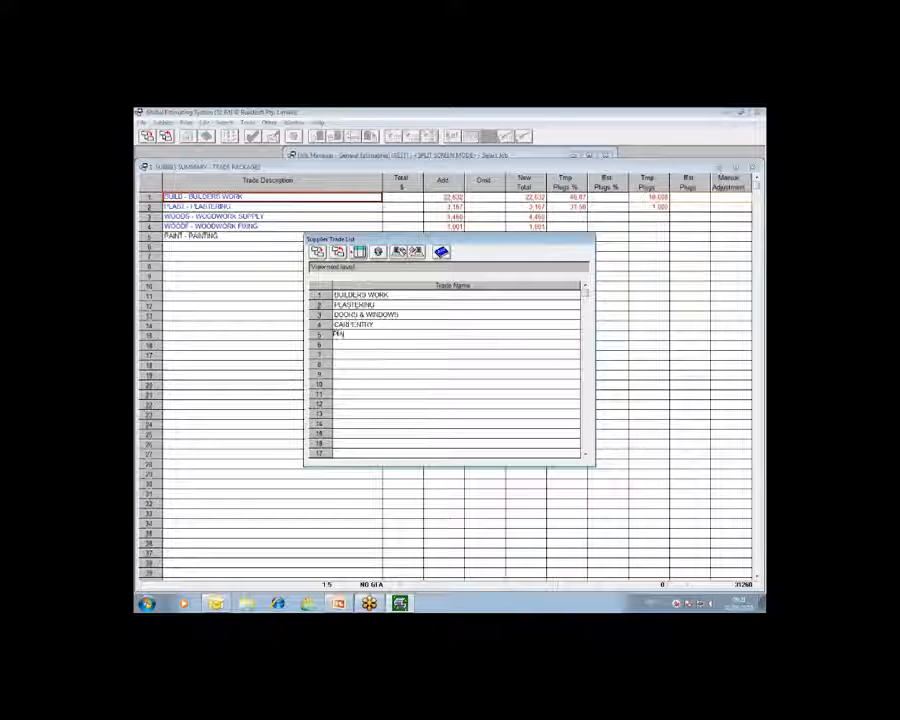
{"action": "type", "text": "AINTING"}
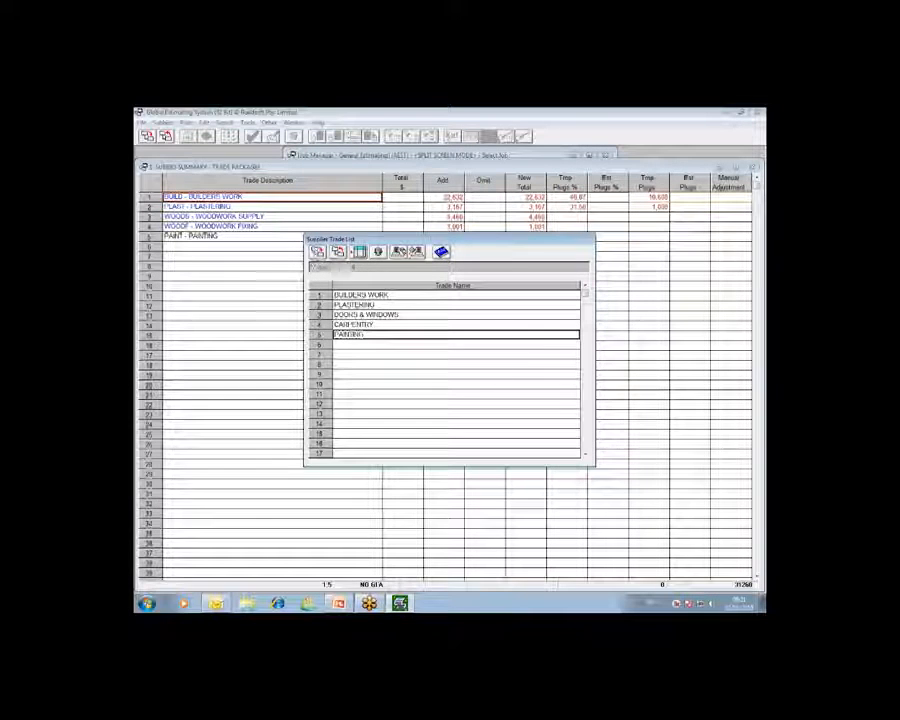
- Open the supplier details of the PAINTING trade and enter APAINTER as the first supplier's code
{"action": "left_click", "coordinate": [321, 255]}
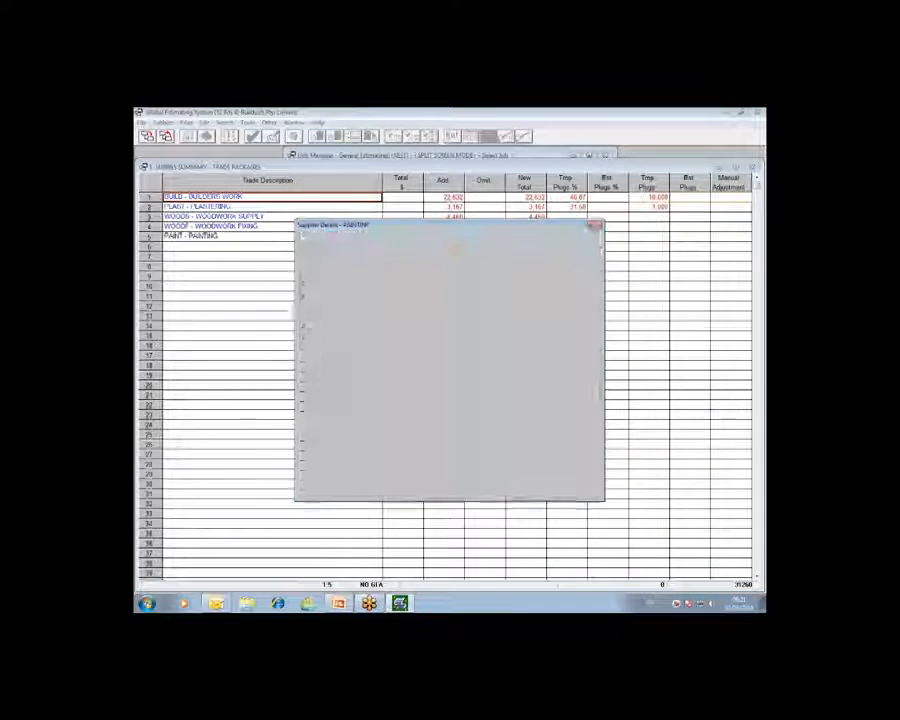
{"action": "type", "text": "A PAINTE"}
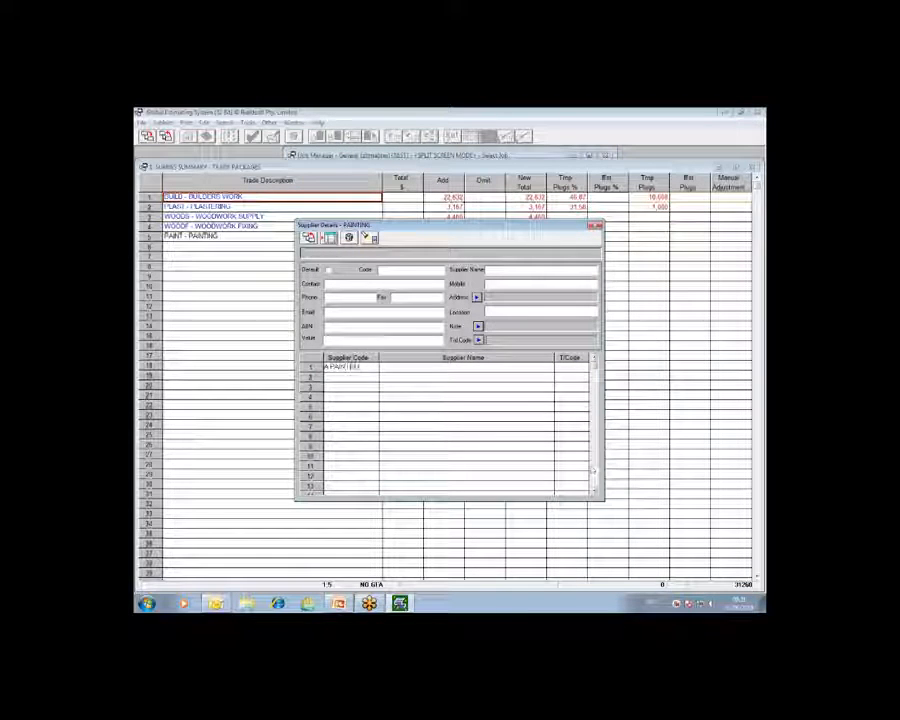
{"action": "key", "text": "Return"}
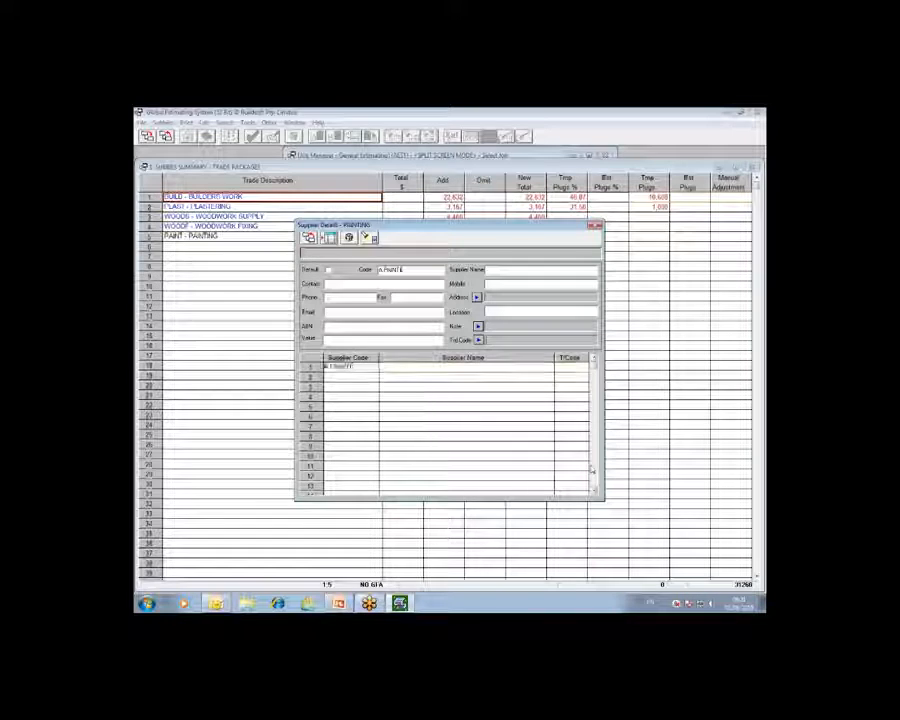
{"action": "key", "text": "BackSpace"}
{"action": "key", "text": "BackSpace"}
{"action": "key", "text": "BackSpace"}
{"action": "key", "text": "BackSpace"}
{"action": "key", "text": "BackSpace"}
{"action": "type", "text": "PAINTER"}
{"action": "key", "text": "Return"}
{"action": "key", "text": "Right"}
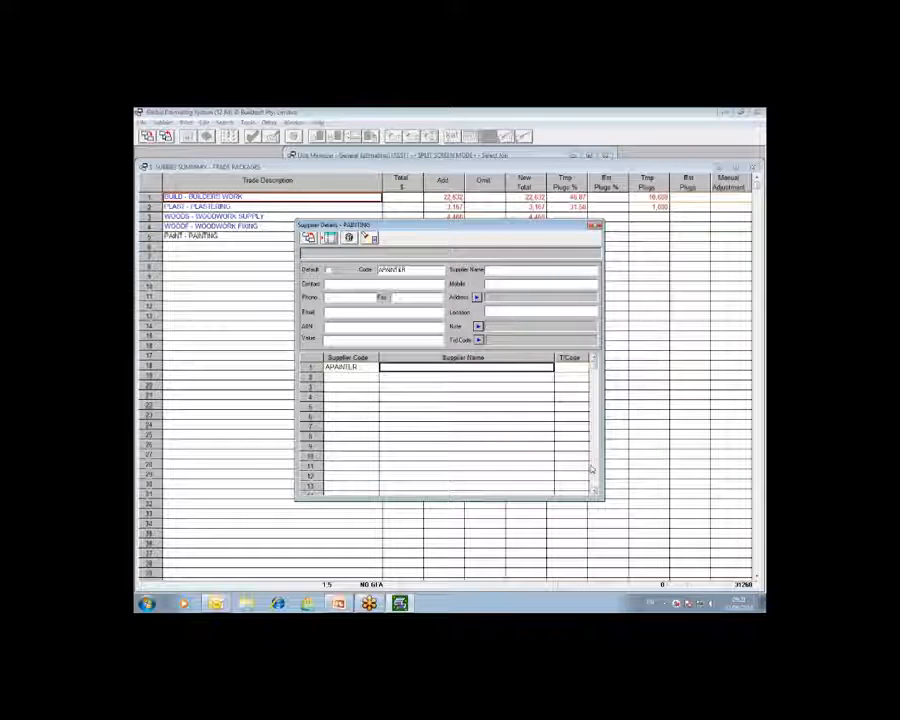
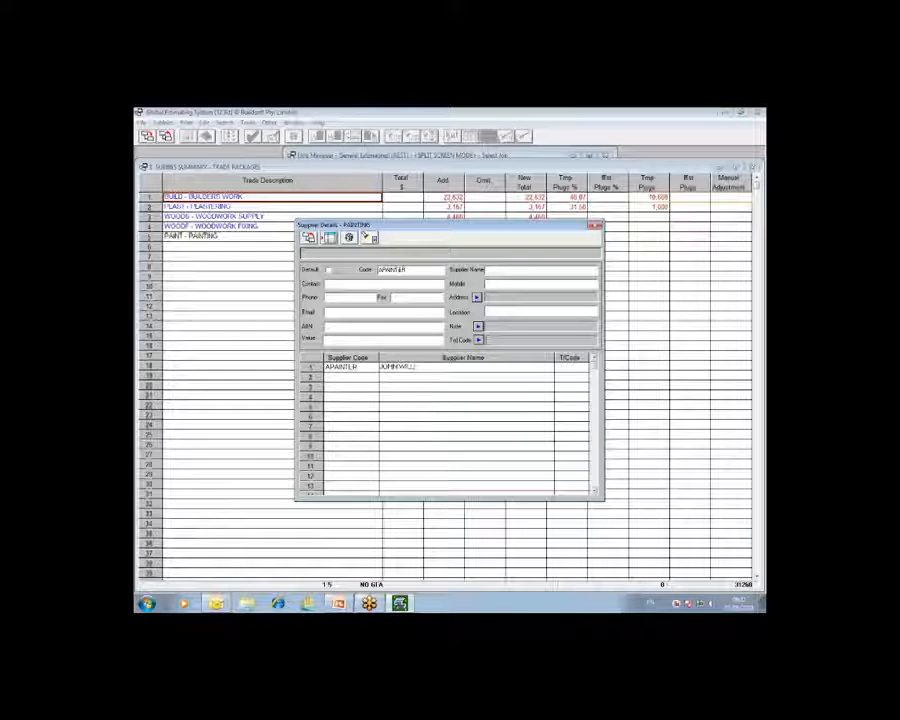
- Fill in the supplier name for APAINTER with the contractor's full name followed by PAINTER
{"action": "type", "text": " PAINTER"}
{"action": "key", "text": "Return"}
- Add a second PAINTING supplier with the code BPAINTER
{"action": "key", "text": "Left"}
{"action": "type", "text": "BPAINTER"}
{"action": "key", "text": "Return"}
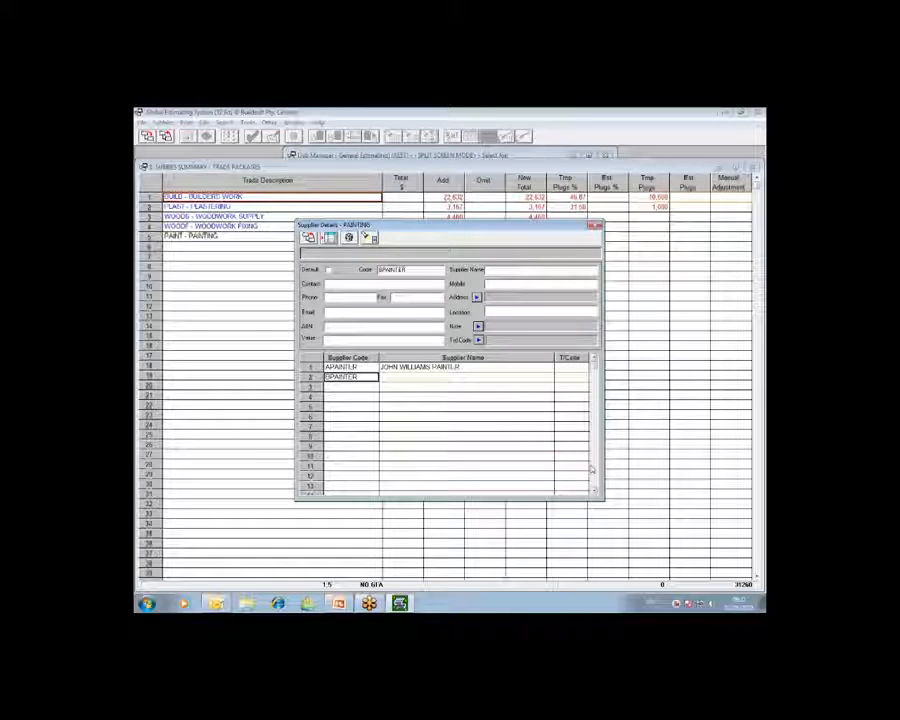
- Fill in the supplier name for BPAINTER with the contractor's name followed by PAINTER
{"action": "type", "text": "J"}
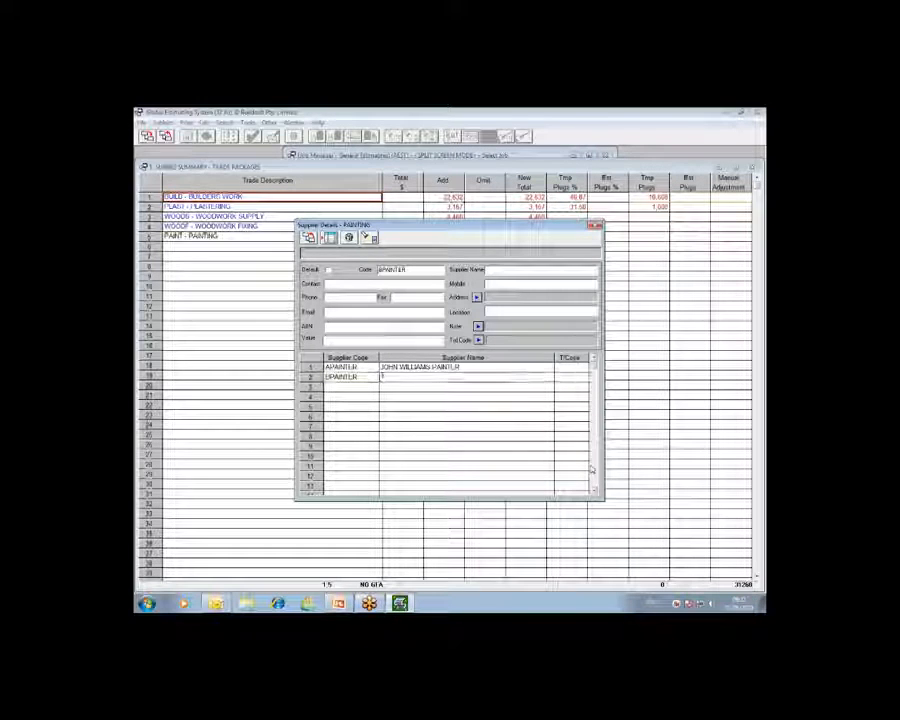
{"action": "type", "text": "OHN M"}
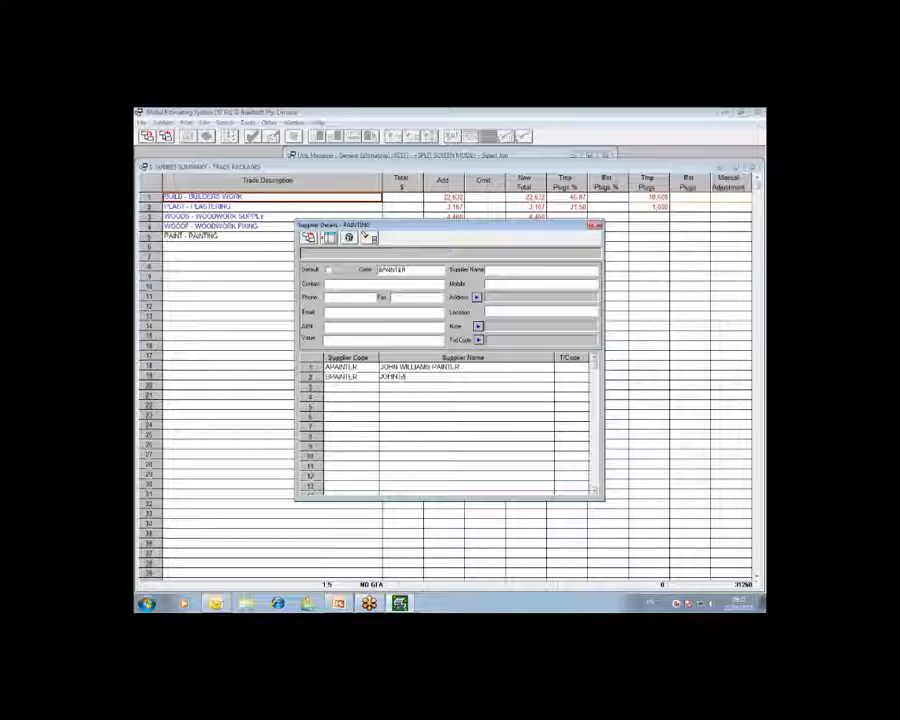
{"action": "type", "text": "c"}
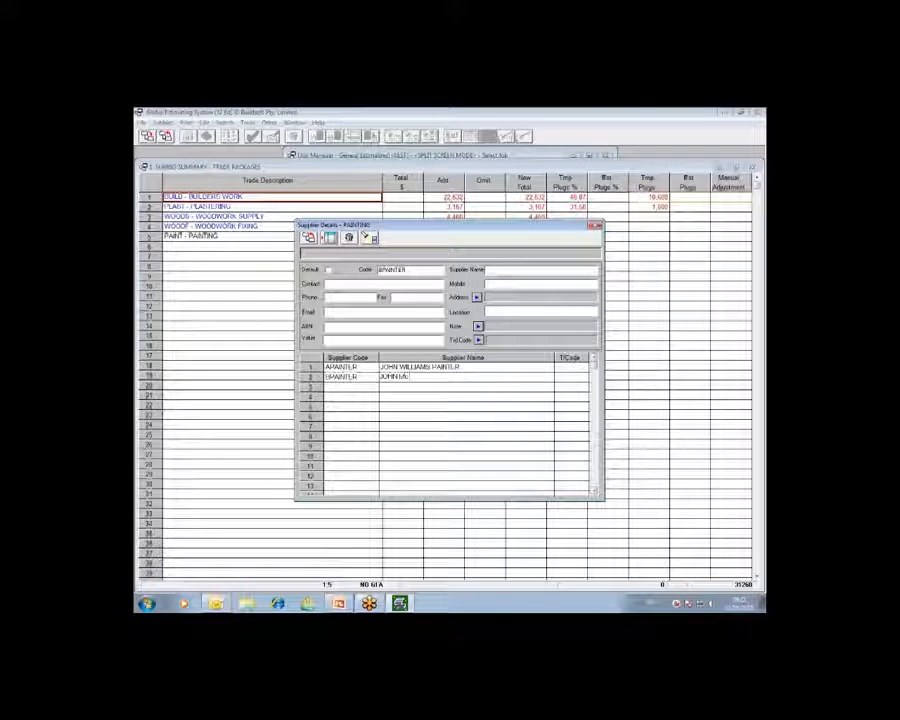
{"action": "type", "text": "PAINTER"}
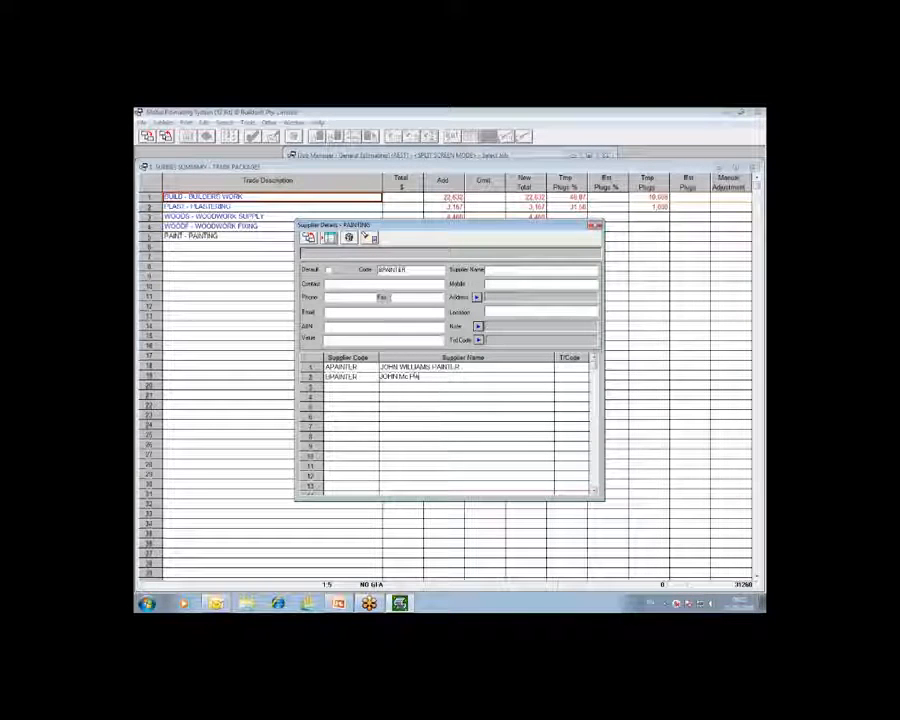
{"action": "key", "text": "BackSpace"}
{"action": "key", "text": "BackSpace"}
{"action": "key", "text": "BackSpace"}
{"action": "key", "text": "BackSpace"}
{"action": "key", "text": "BackSpace"}
{"action": "key", "text": "BackSpace"}
{"action": "type", "text": "NTER"}
{"action": "key", "text": "Return"}
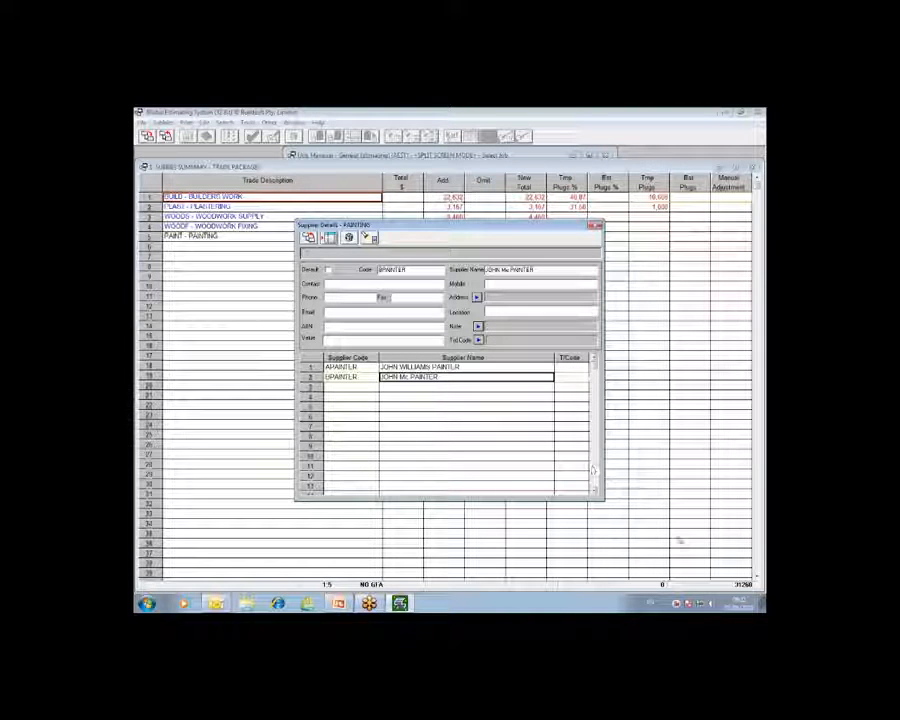
- Return to the supplier trade list, review the suppliers entered under PAINTING, and go back to the trade list
{"action": "left_click", "coordinate": [345, 367]}
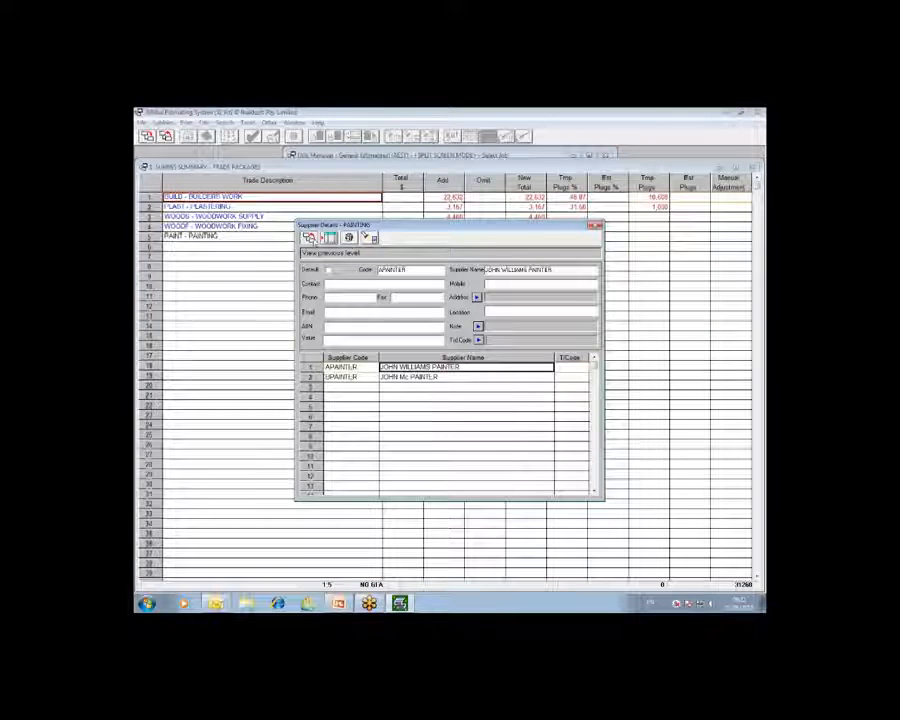
{"action": "left_click", "coordinate": [309, 237]}
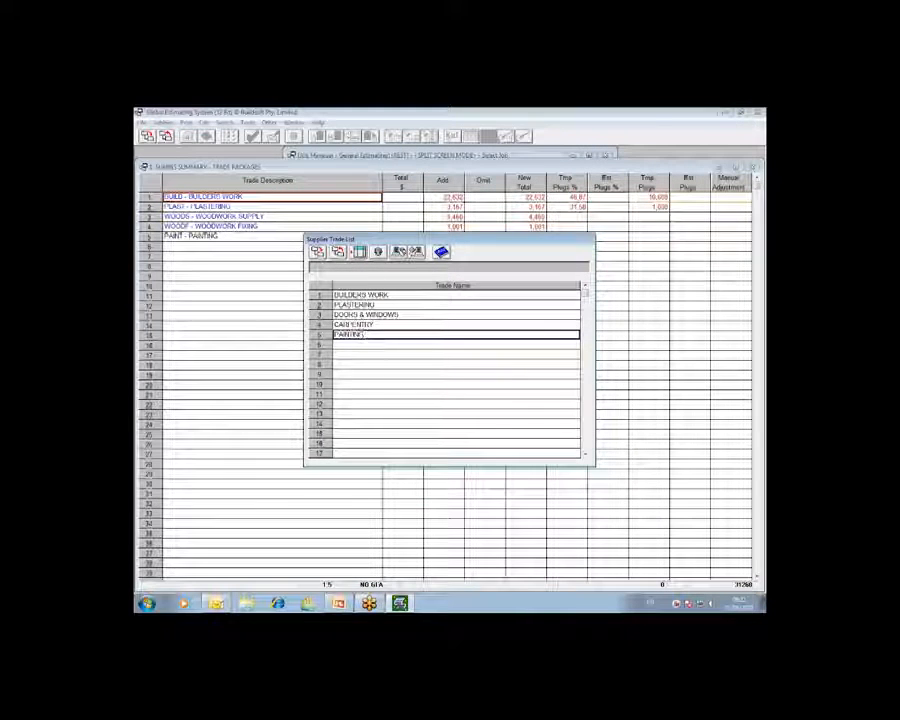
{"action": "left_click", "coordinate": [338, 253]}
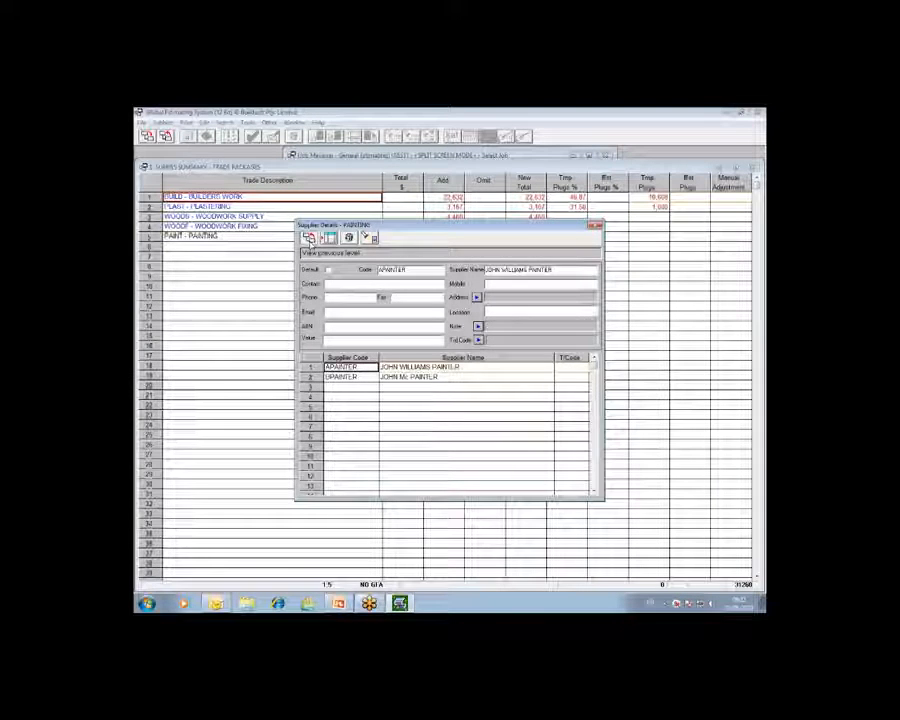
{"action": "left_click", "coordinate": [309, 238]}
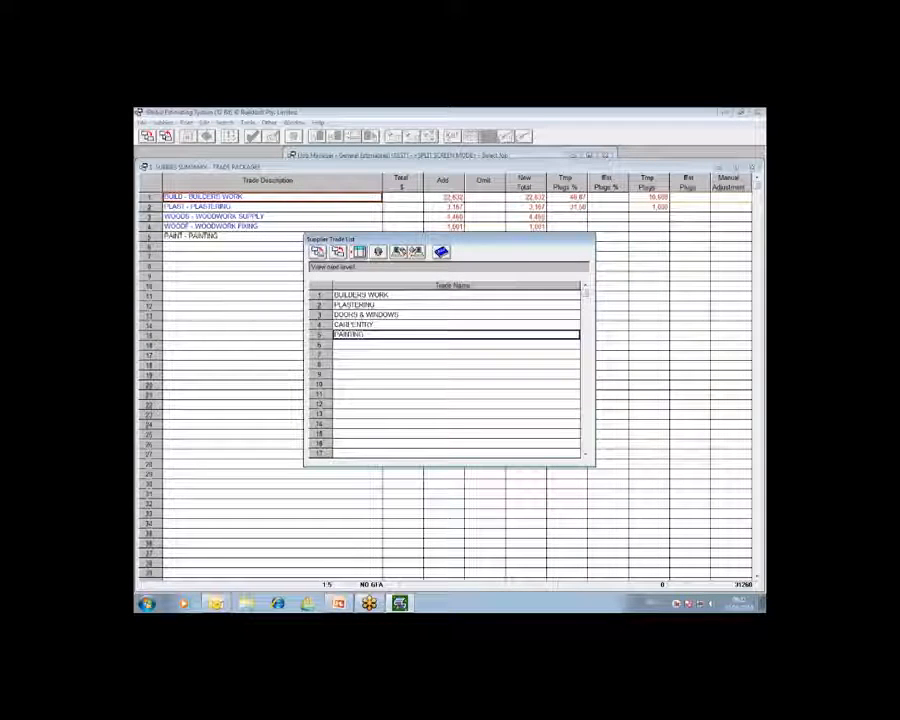